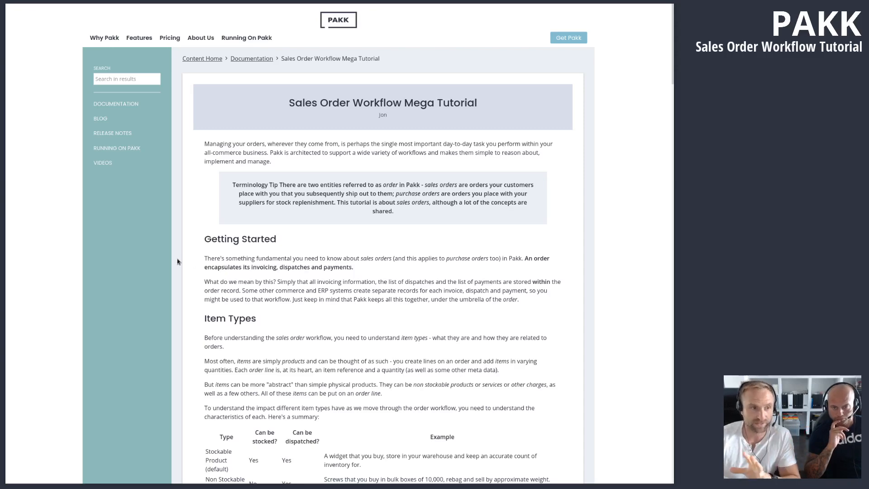
# Step: Skim the Getting Started and Item Types sections of the Sales Order Workflow tutorial
pyautogui.scroll(-3, 371, 281)
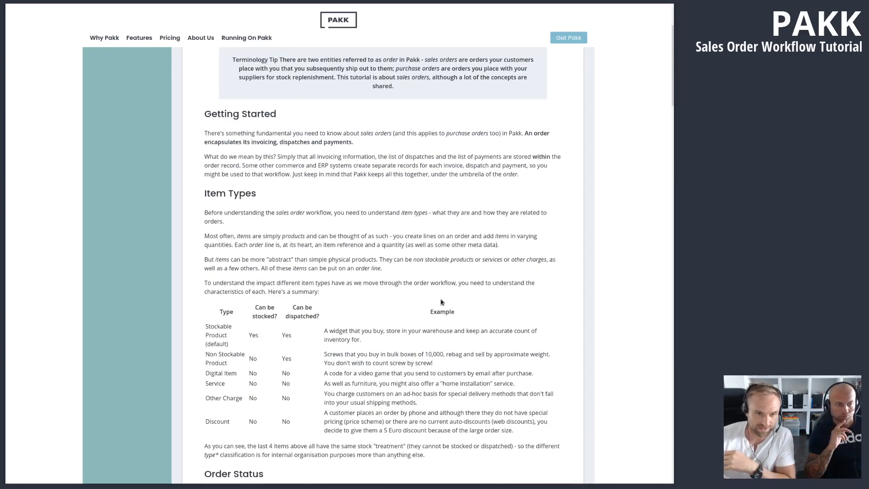
pyautogui.scroll(1, 409, 304)
pyautogui.scroll(2, 409, 305)
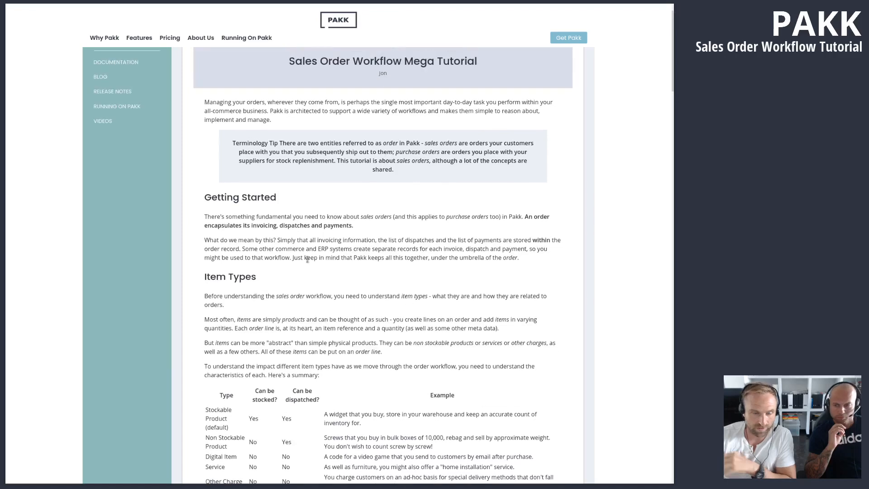
# Step: Switch to the Pakk back office and open the inventory items in the Item Type view
pyautogui.click(175, 1)
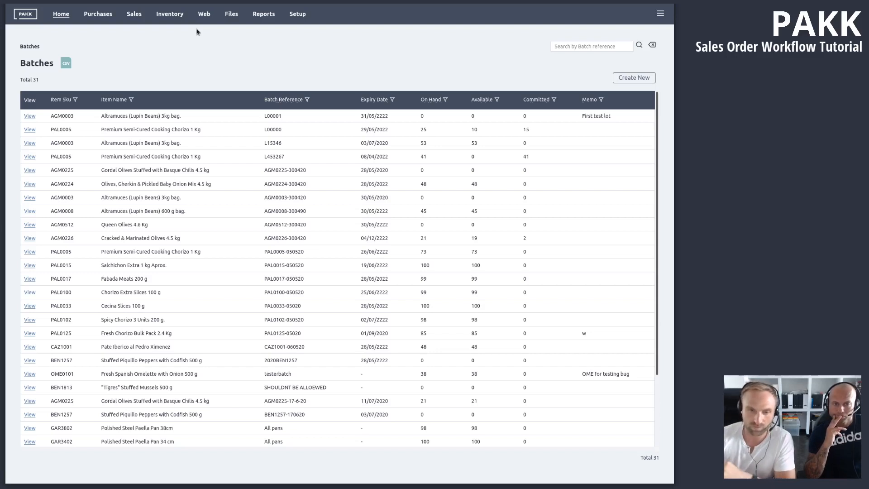
pyautogui.moveTo(174, 17)
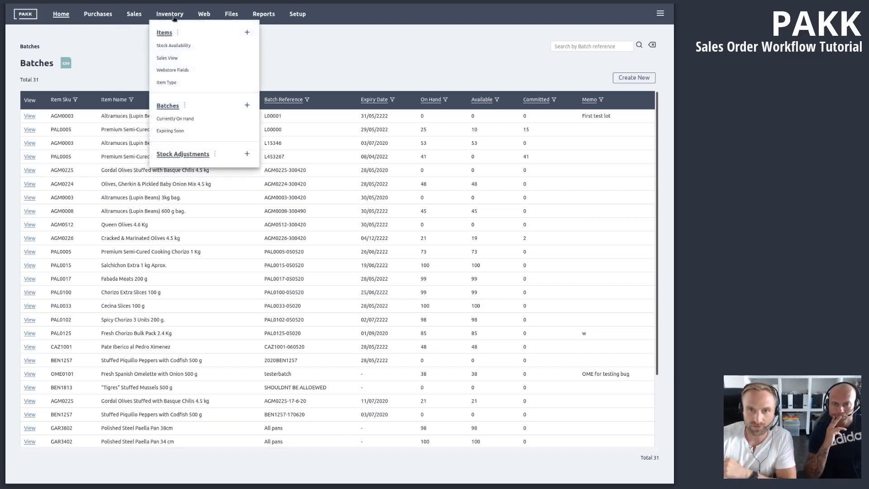
pyautogui.click(168, 83)
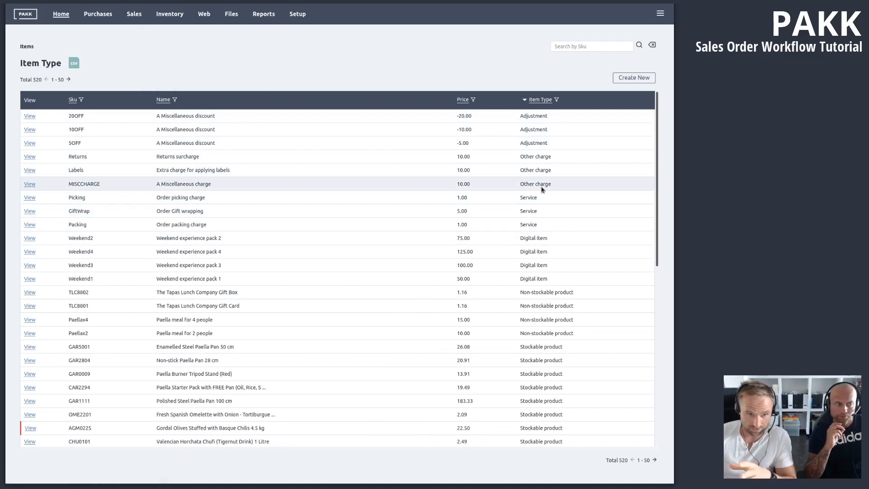
# Step: Sort the item list by item type in ascending and descending order and review the different types
pyautogui.click(540, 100)
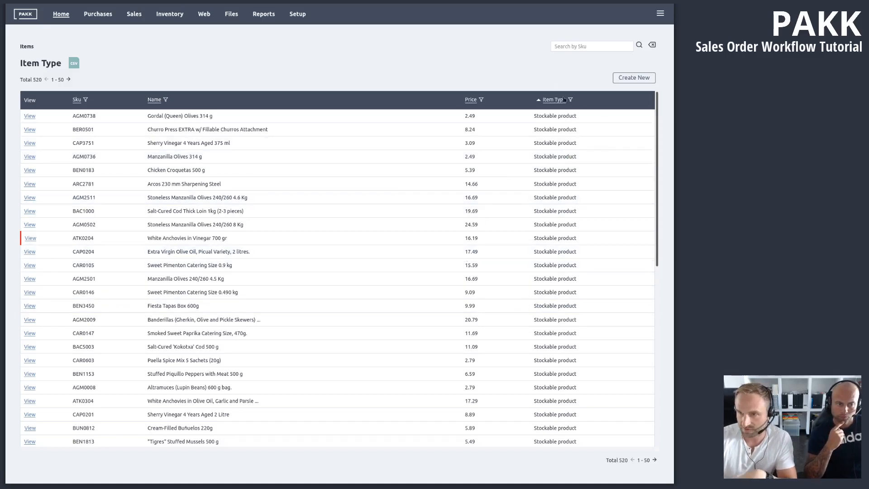
pyautogui.click(558, 104)
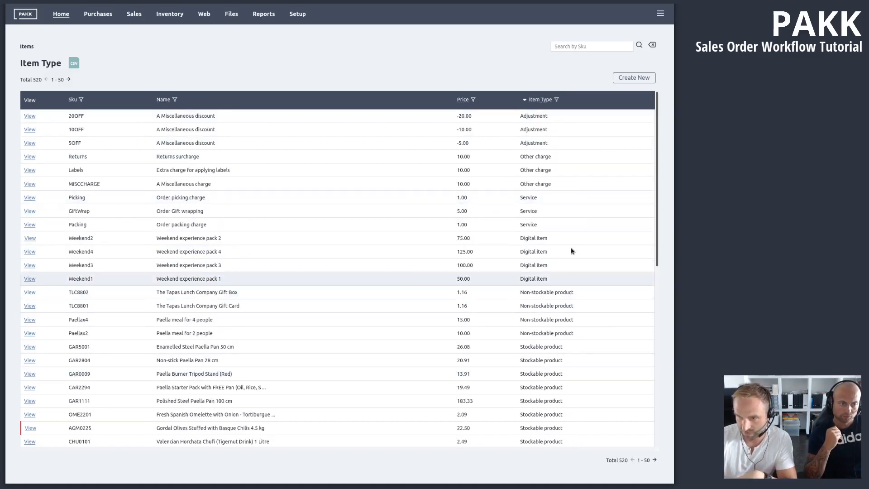
pyautogui.scroll(-1, 589, 284)
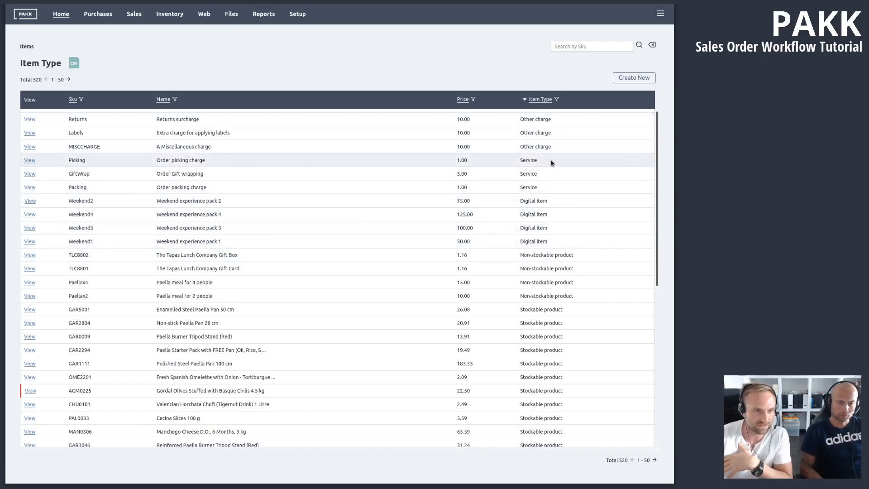
pyautogui.scroll(2, 553, 161)
pyautogui.scroll(1, 557, 152)
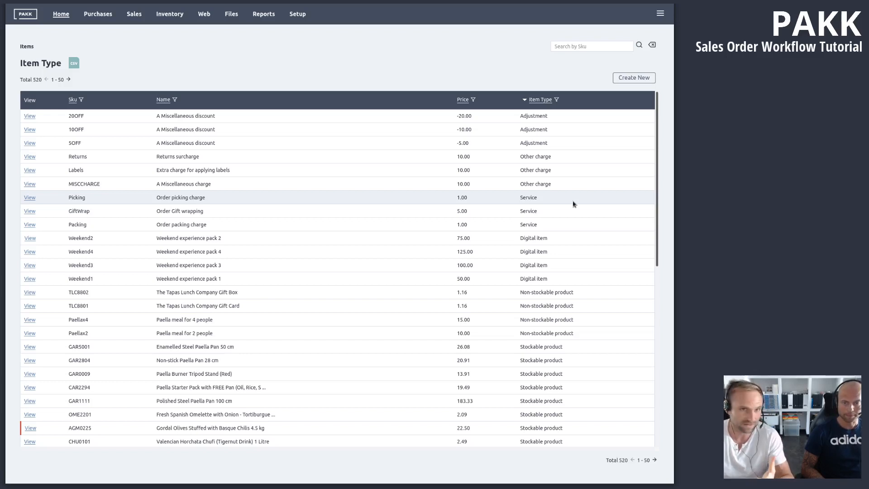
# Step: Switch back to the tutorial article and read its Item Types table and Order Status section
pyautogui.hotkey('ctrl', 'Tab')
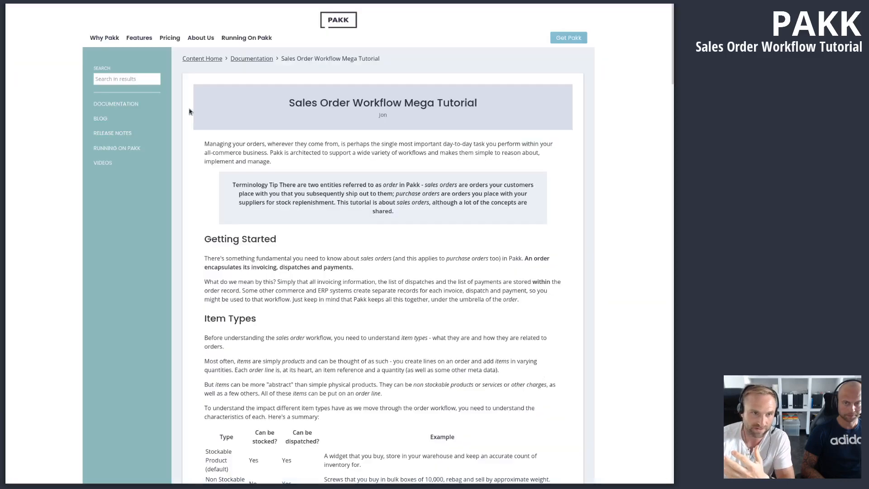
pyautogui.scroll(-5, 381, 328)
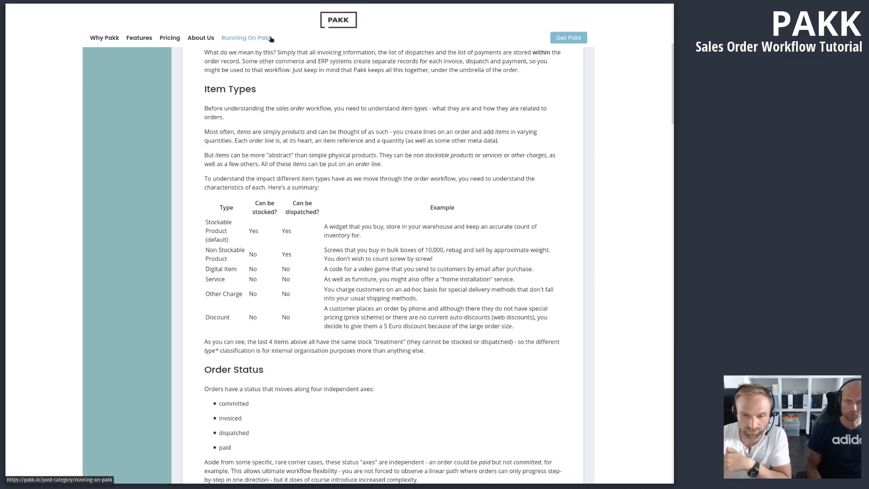
pyautogui.scroll(-2, 354, 168)
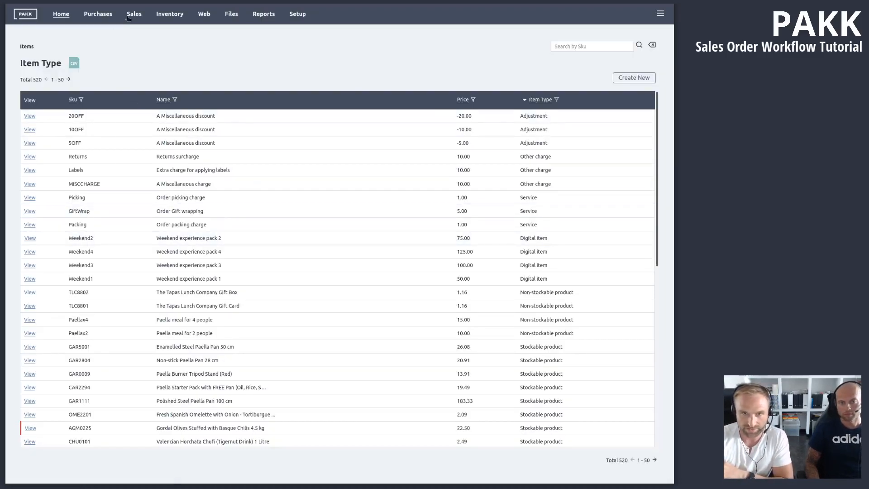
# Step: Open the full sales orders list and view the most recent order's details
pyautogui.click(129, 17)
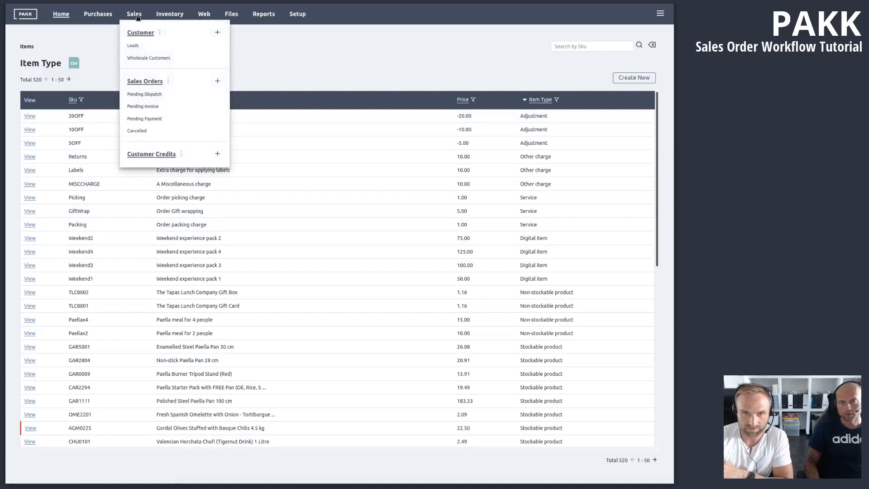
pyautogui.click(144, 82)
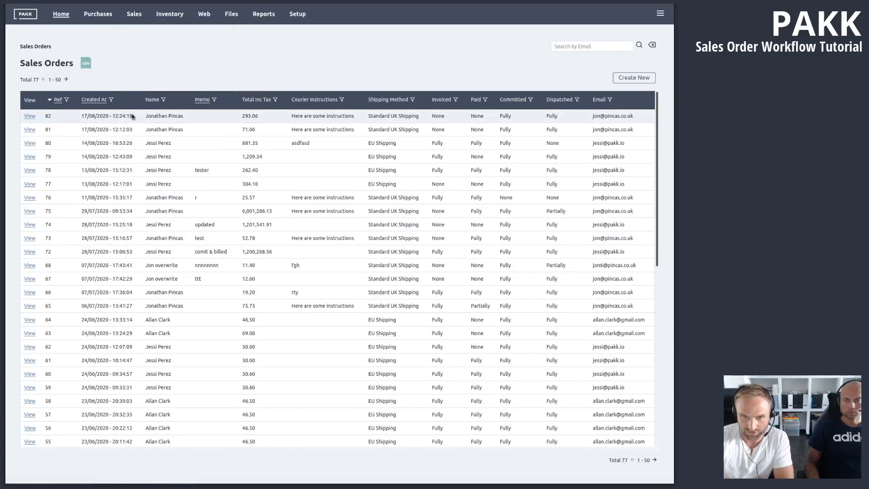
pyautogui.scroll(-3, 96, 161)
pyautogui.scroll(3, 95, 161)
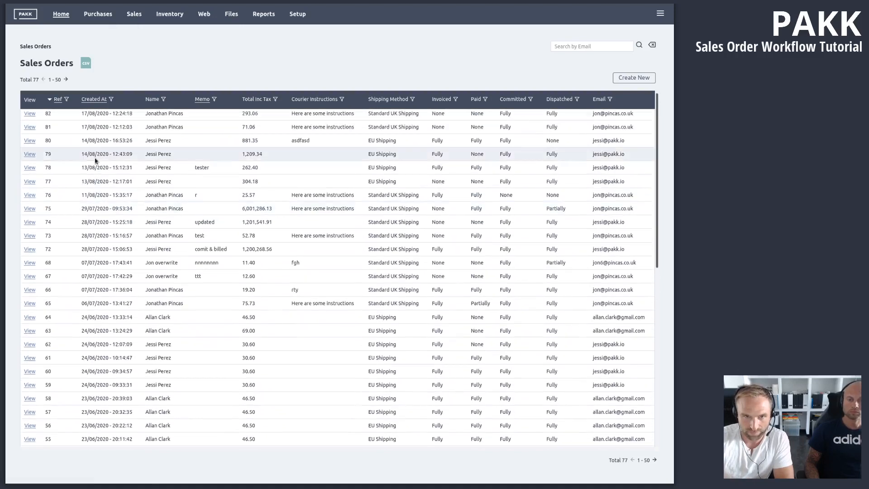
pyautogui.click(30, 170)
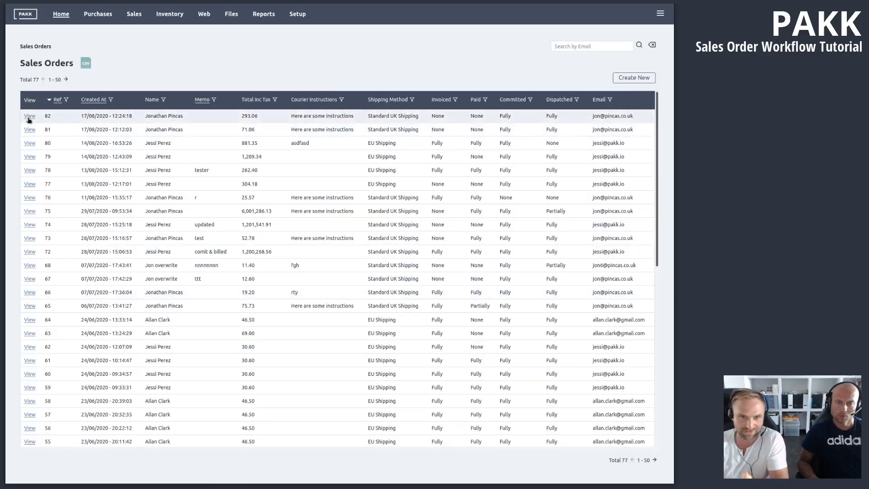
pyautogui.click(29, 120)
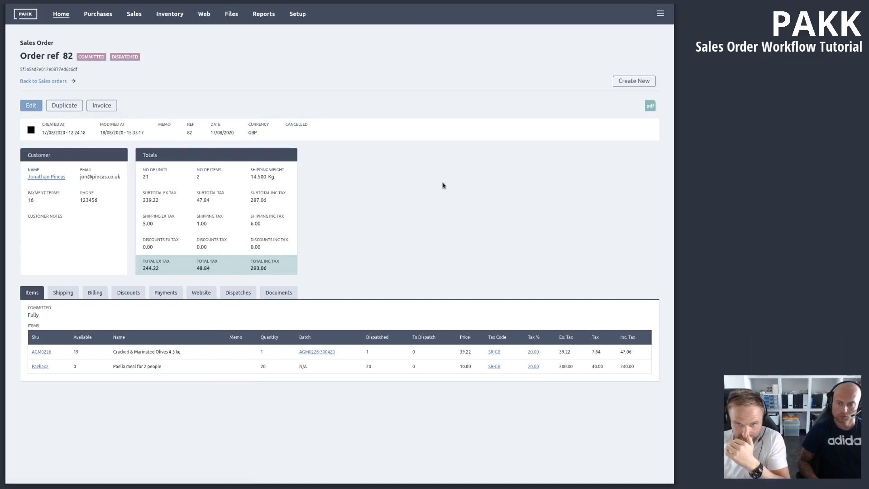
# Step: Create a new sales order and assign it to the first customer in the customer list
pyautogui.click(635, 81)
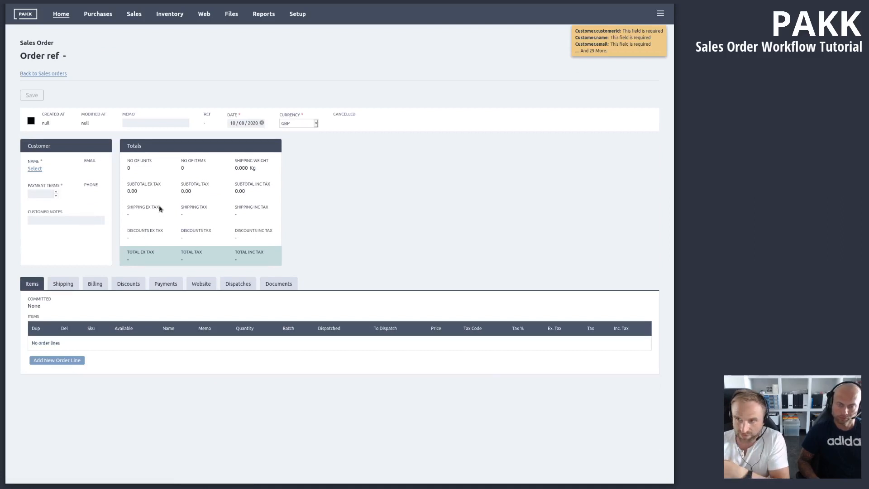
pyautogui.click(30, 168)
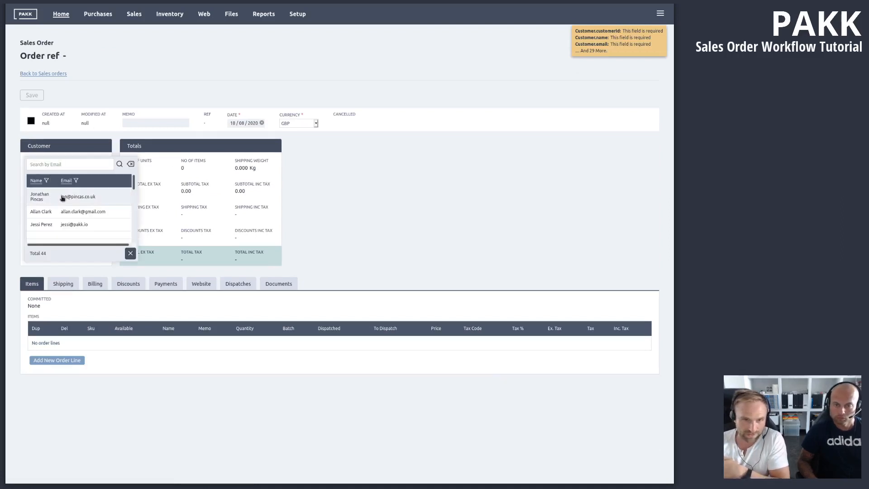
pyautogui.click(62, 198)
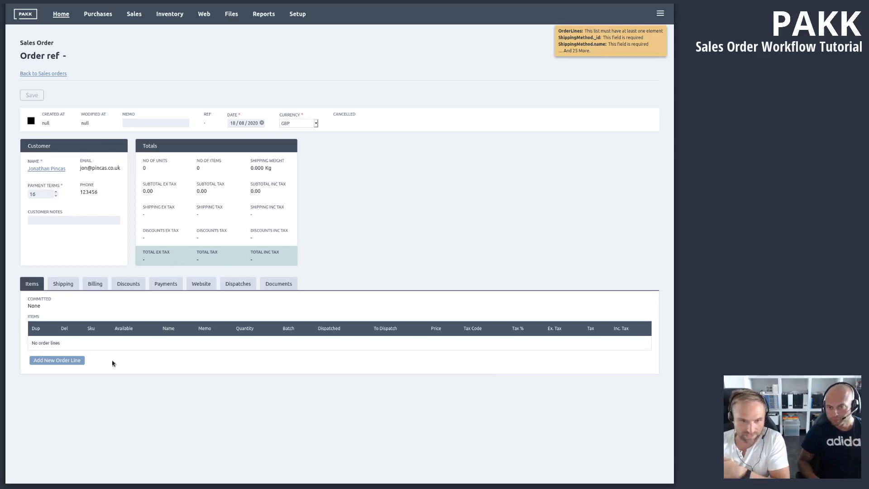
# Step: Add an order line for the stockable product Manchego Cheese D.O., 6 Months, 3 kg (MAN0306)
pyautogui.click(80, 361)
pyautogui.click(83, 345)
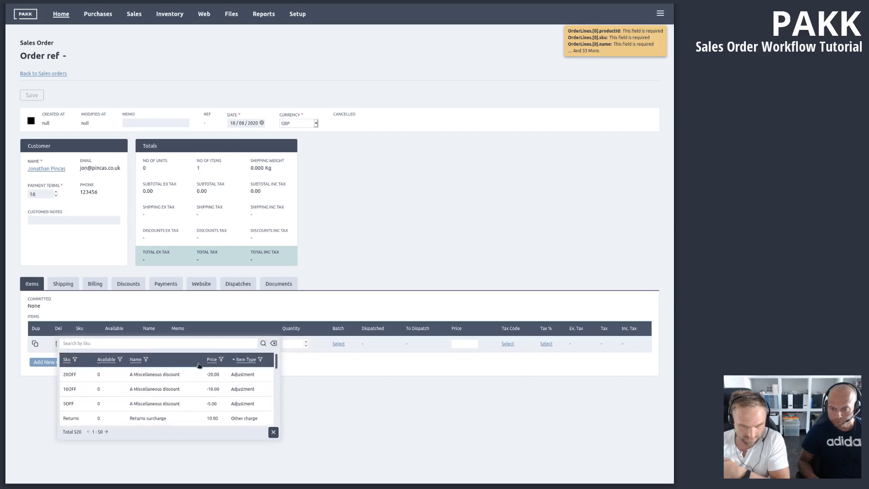
pyautogui.scroll(-3, 151, 371)
pyautogui.scroll(-10, 151, 371)
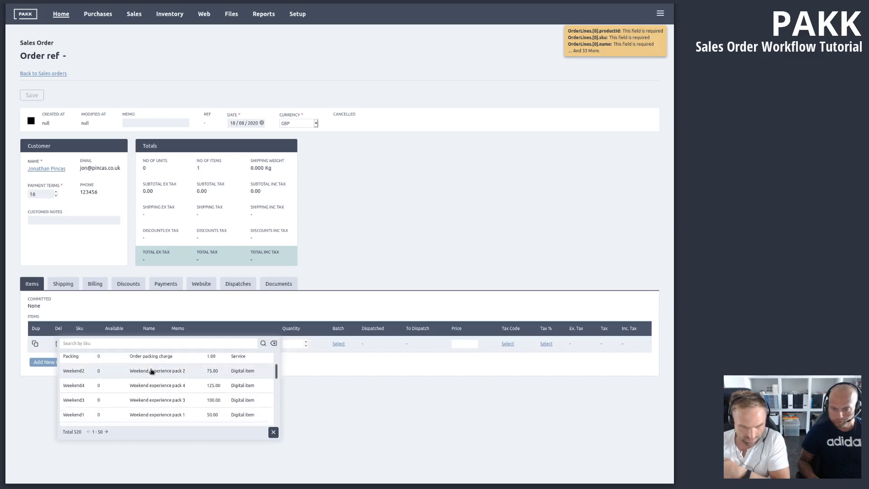
pyautogui.scroll(-2, 151, 371)
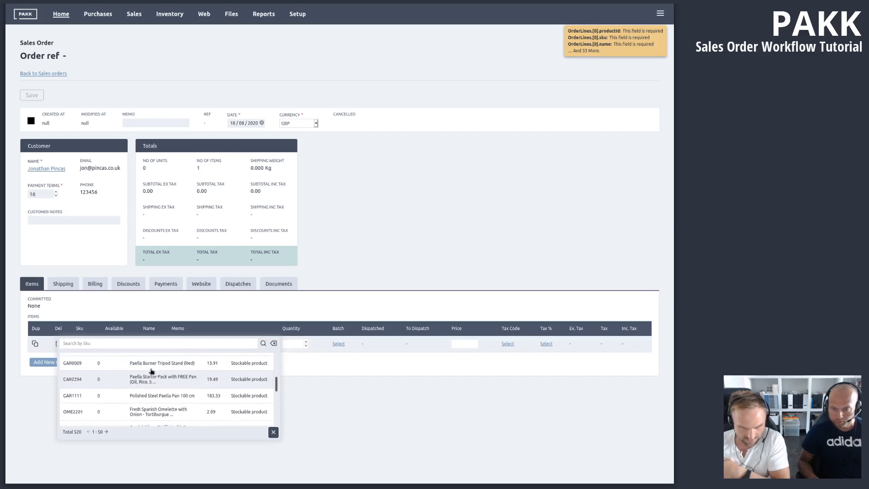
pyautogui.scroll(-2, 130, 386)
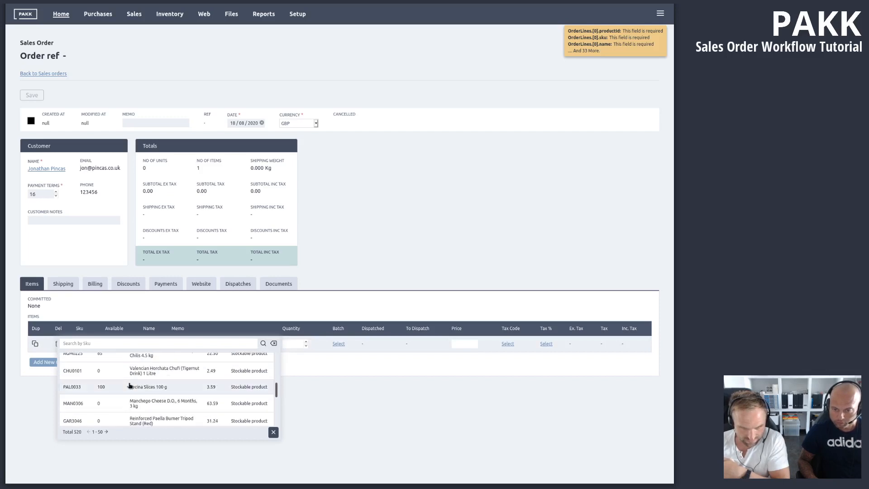
pyautogui.click(132, 403)
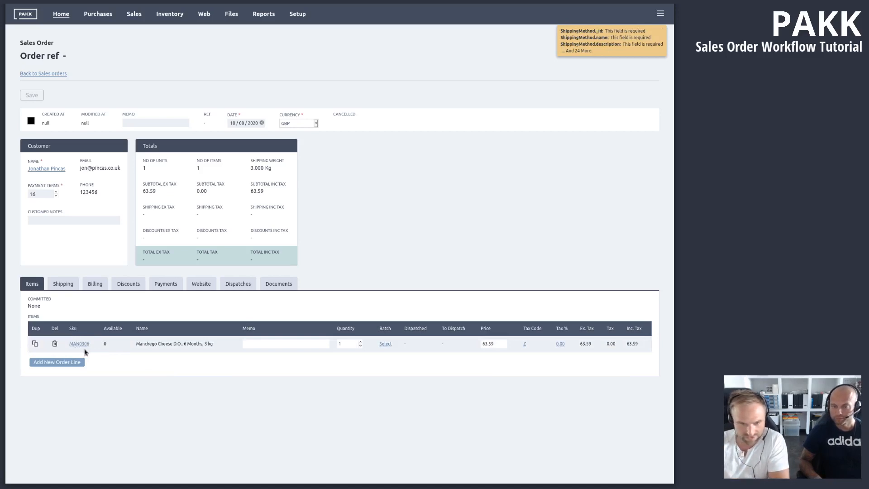
# Step: Fill the shipping address from the customer's saved address and set the shipping method to Standard UK Shipping
pyautogui.click(64, 292)
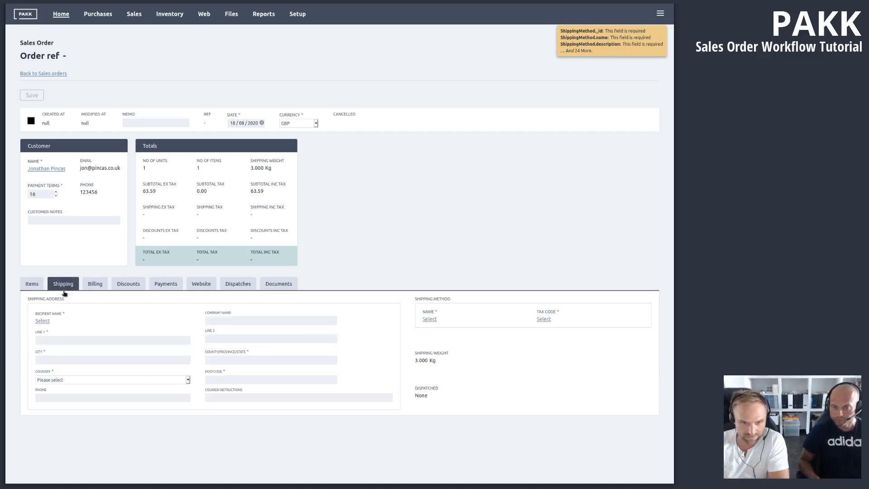
pyautogui.click(38, 321)
pyautogui.click(138, 339)
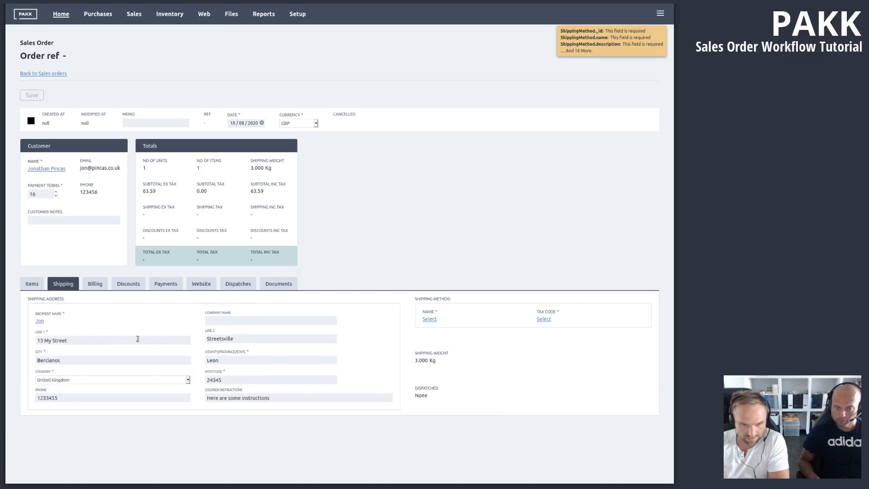
pyautogui.click(430, 320)
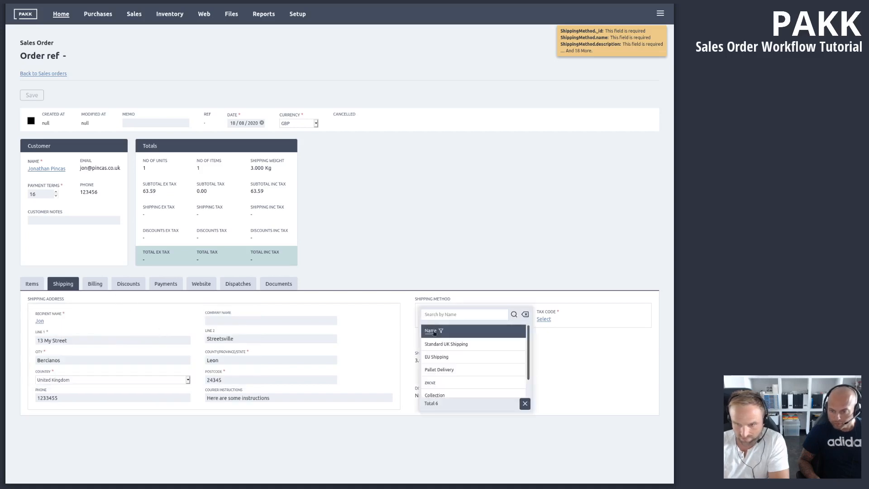
pyautogui.click(444, 345)
# Step: Fill the order's billing address from the customer's saved address
pyautogui.click(95, 284)
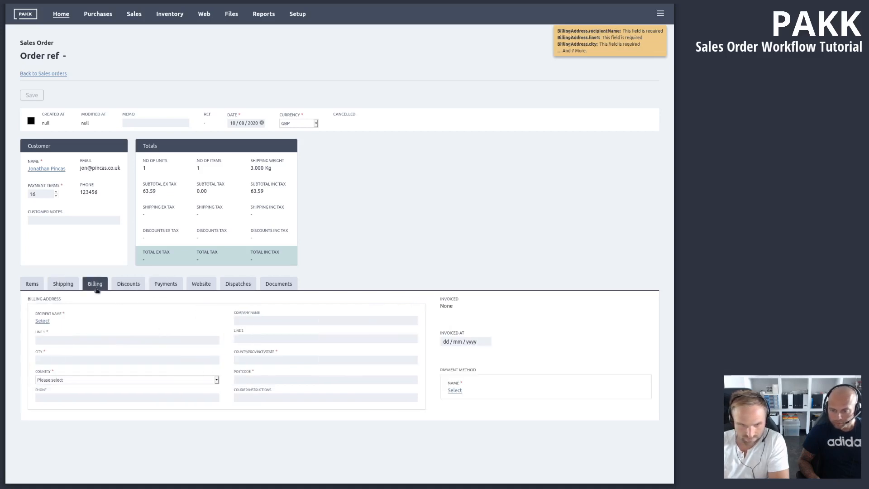
pyautogui.click(37, 321)
pyautogui.click(50, 336)
# Step: Set the order's payment method to Invoice and return to its order lines
pyautogui.click(127, 288)
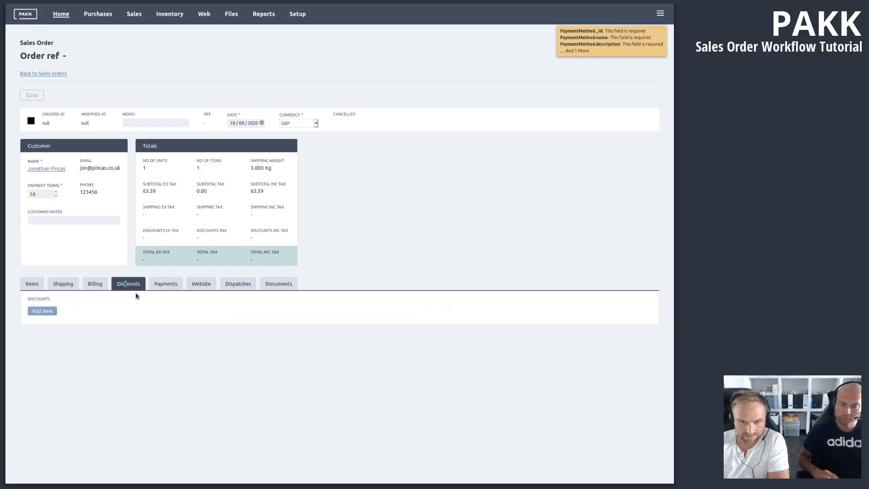
pyautogui.click(155, 289)
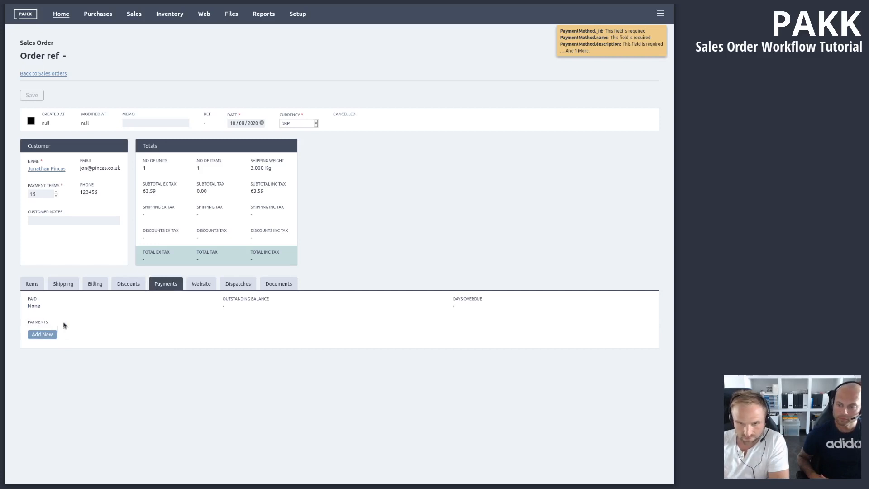
pyautogui.click(99, 286)
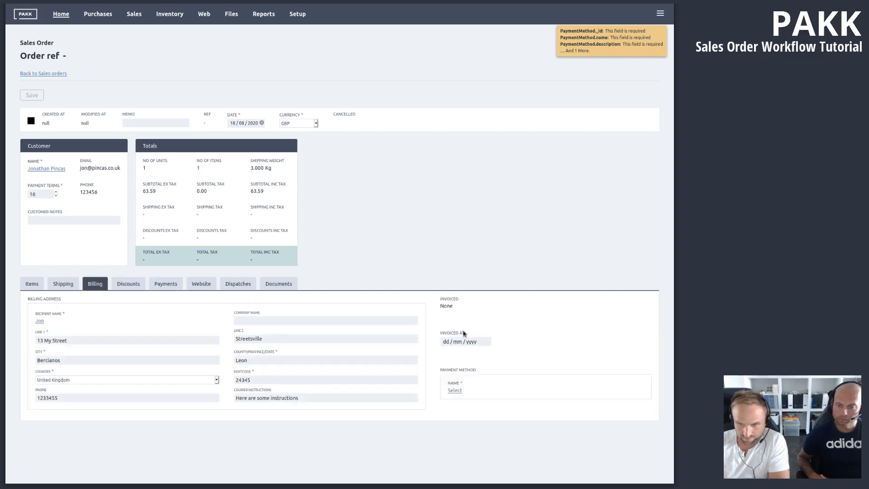
pyautogui.click(456, 391)
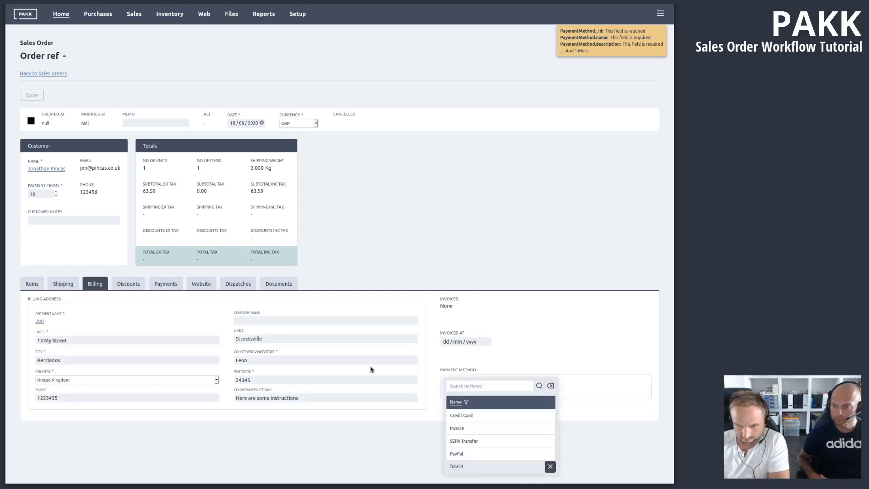
pyautogui.click(472, 429)
pyautogui.click(126, 288)
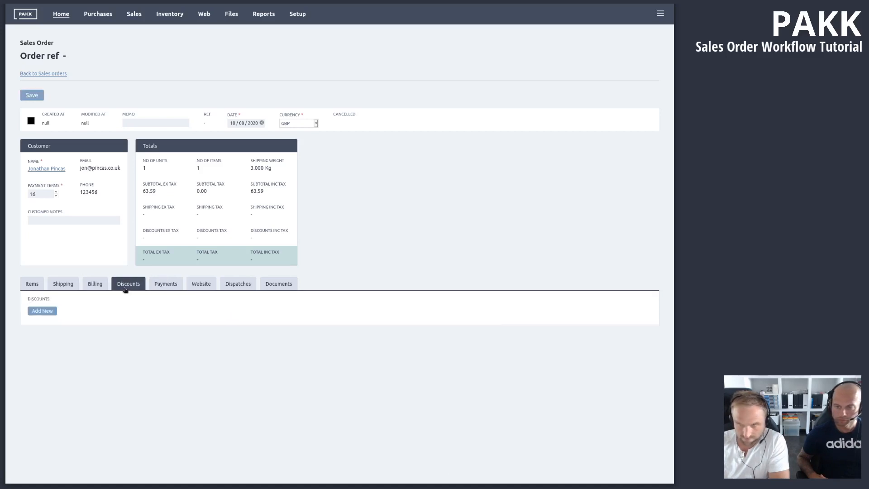
pyautogui.click(32, 284)
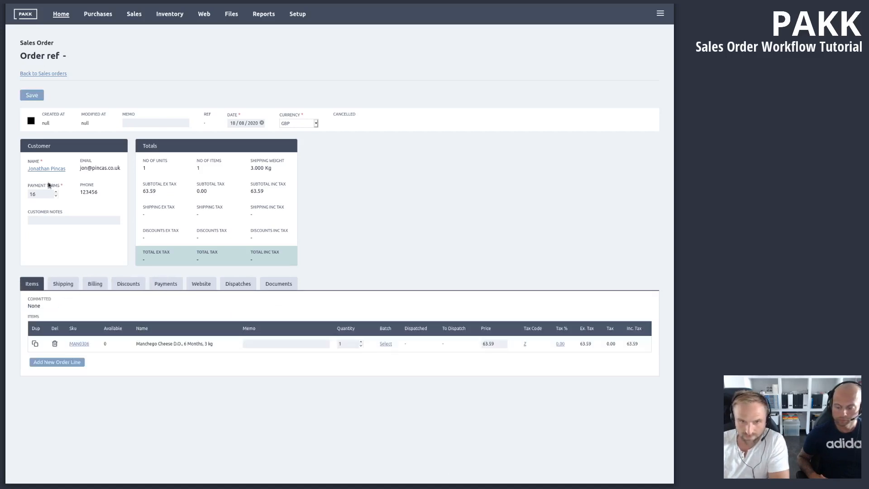
# Step: Save the new sales order
pyautogui.click(31, 95)
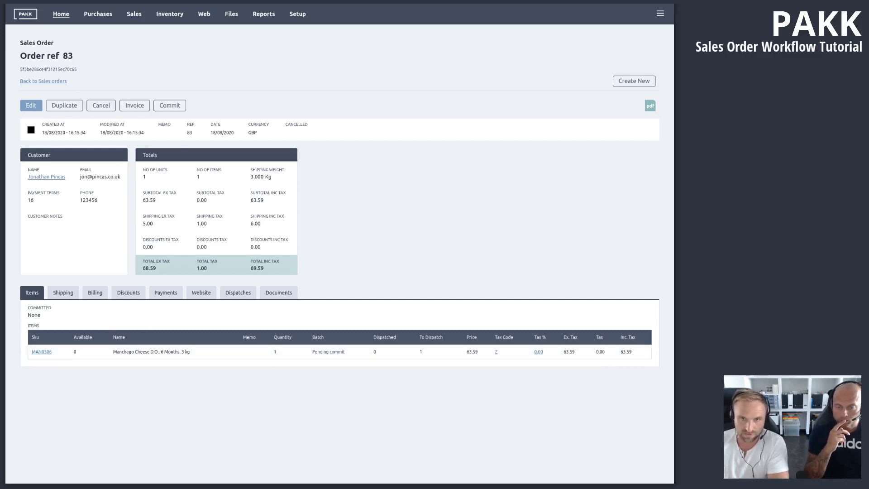
# Step: Look through the inventory batches list for an item with available stock, and return to the sales order
pyautogui.click(176, 13)
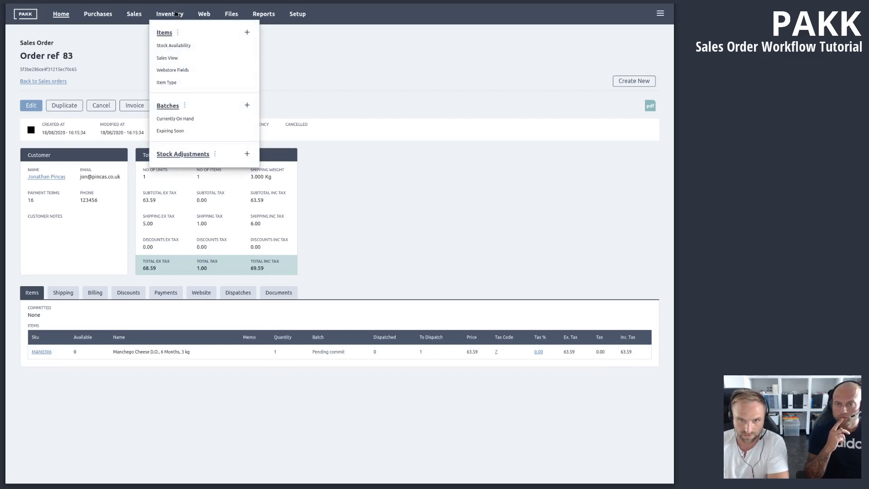
pyautogui.click(172, 107)
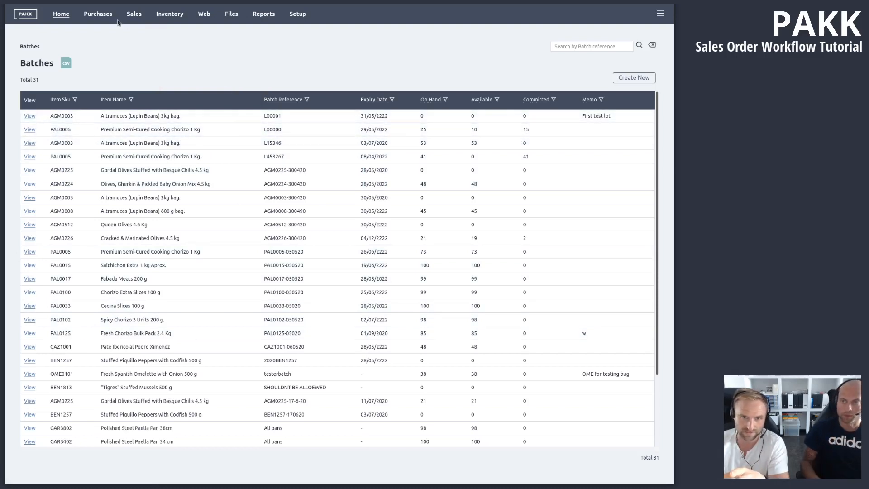
pyautogui.click(100, 2)
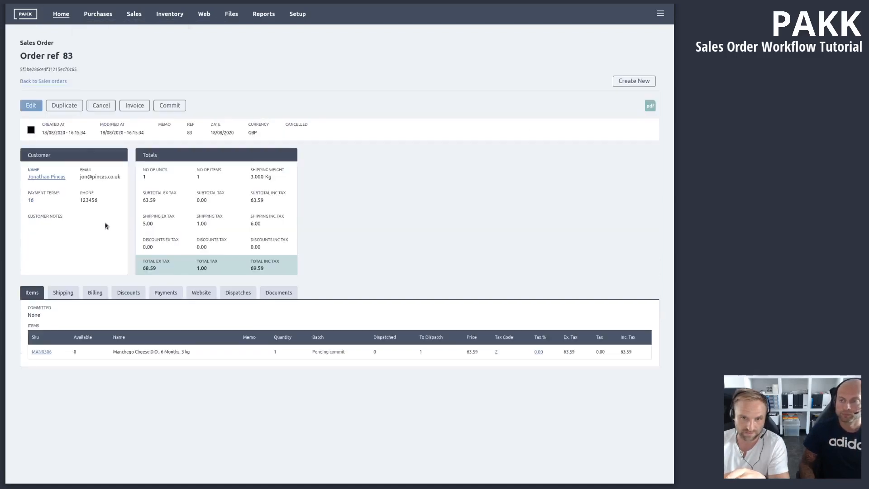
# Step: Add a second order line for the stockable product Premium Semi-Cured Cooking Chorizo 1 Kg (PAL0005)
pyautogui.click(31, 105)
pyautogui.click(77, 371)
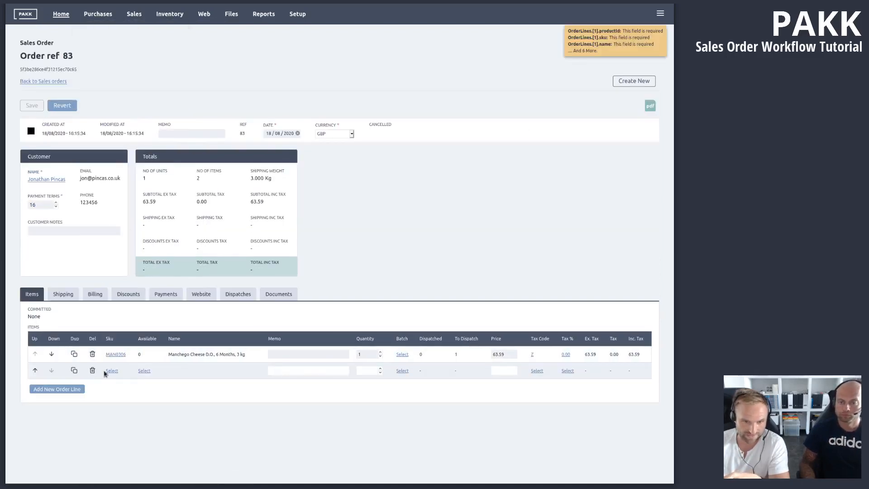
pyautogui.click(112, 371)
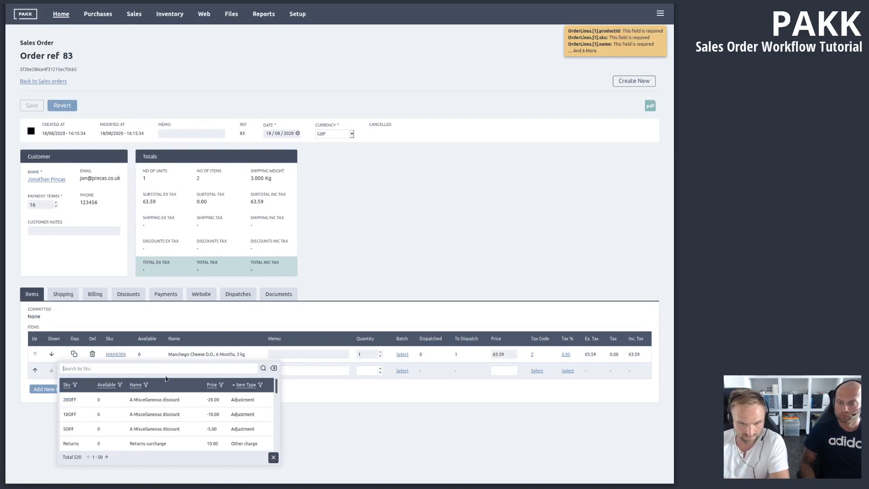
pyautogui.write('p')
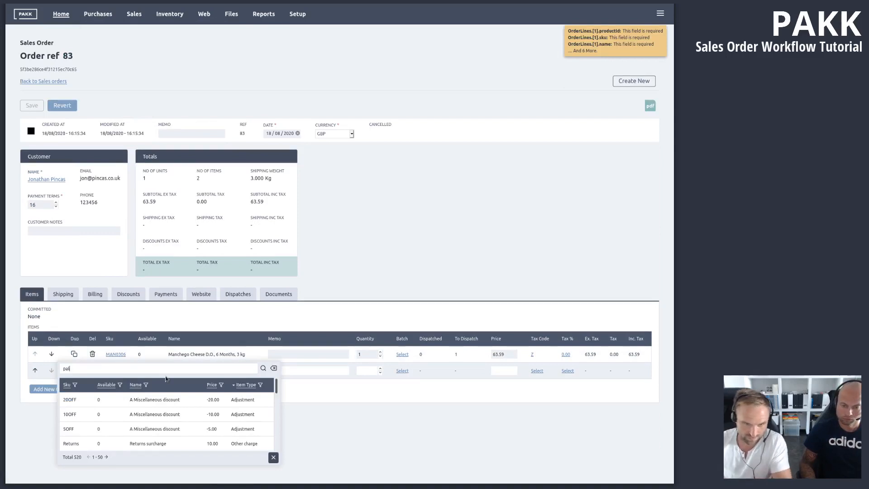
pyautogui.write('al')
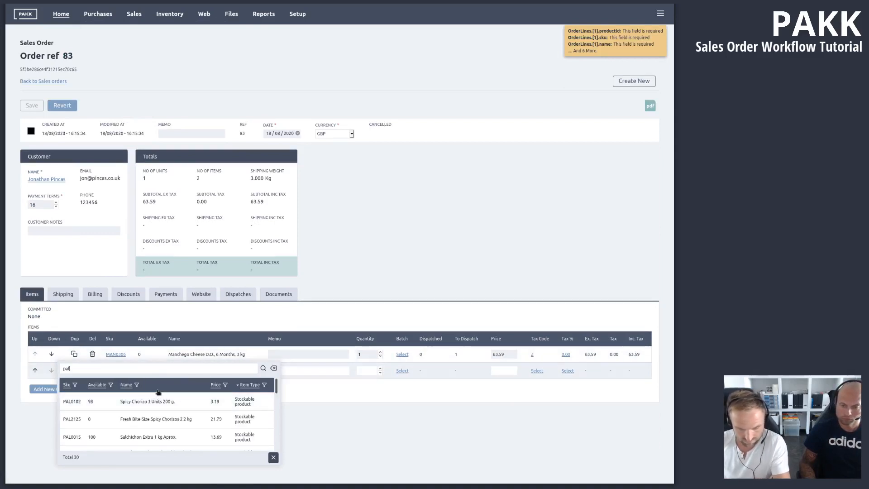
pyautogui.write('0005')
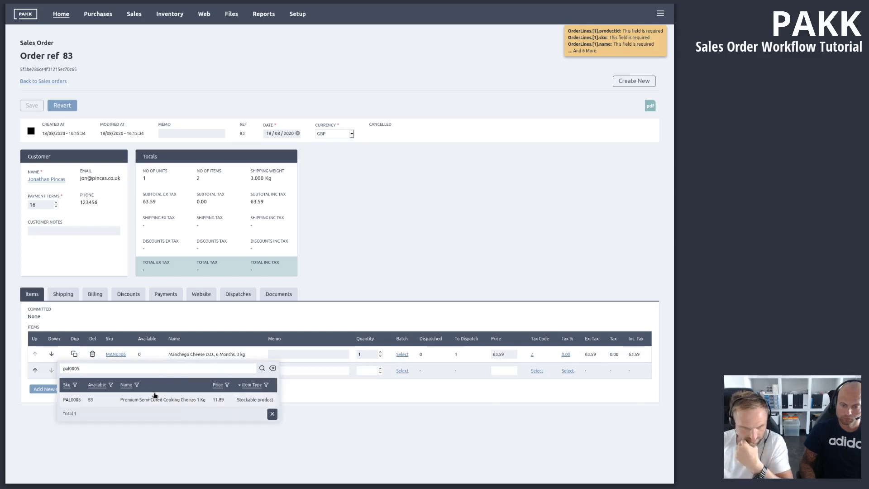
pyautogui.click(70, 401)
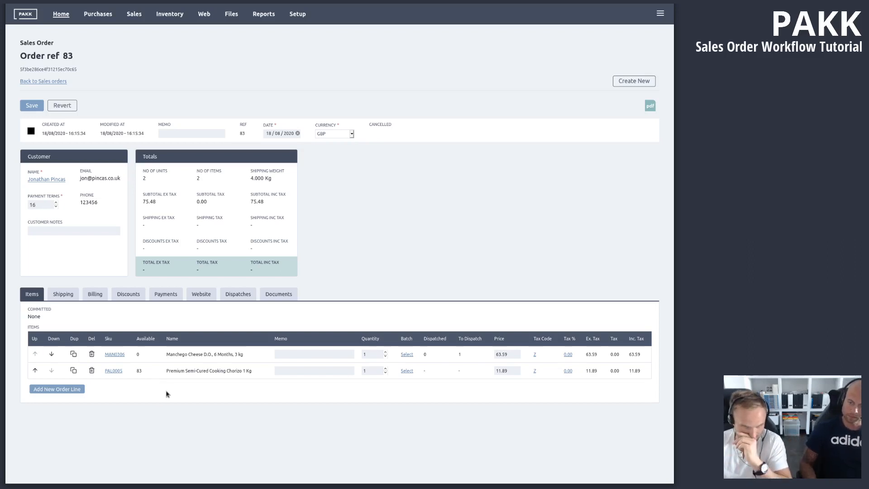
# Step: Set the quantity of the Premium Semi-Cured Cooking Chorizo line to 5 and save the order
pyautogui.click(385, 369)
pyautogui.click(385, 369)
pyautogui.click(386, 369)
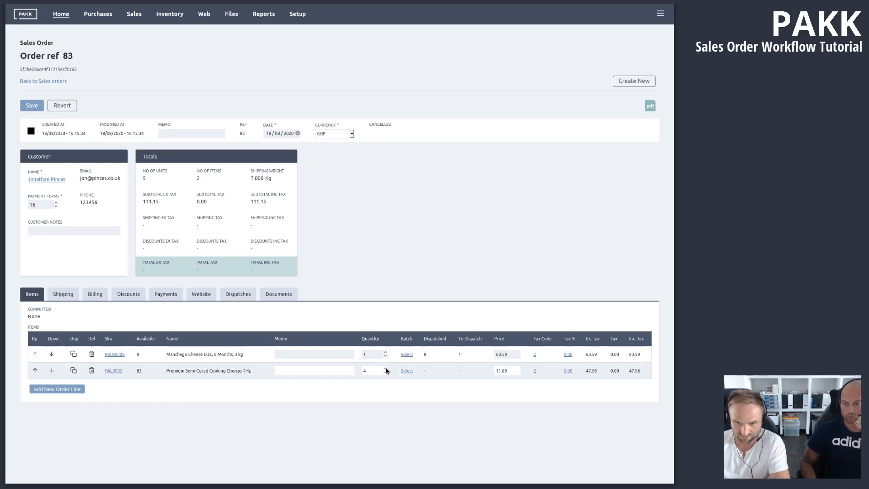
pyautogui.click(385, 369)
pyautogui.click(32, 106)
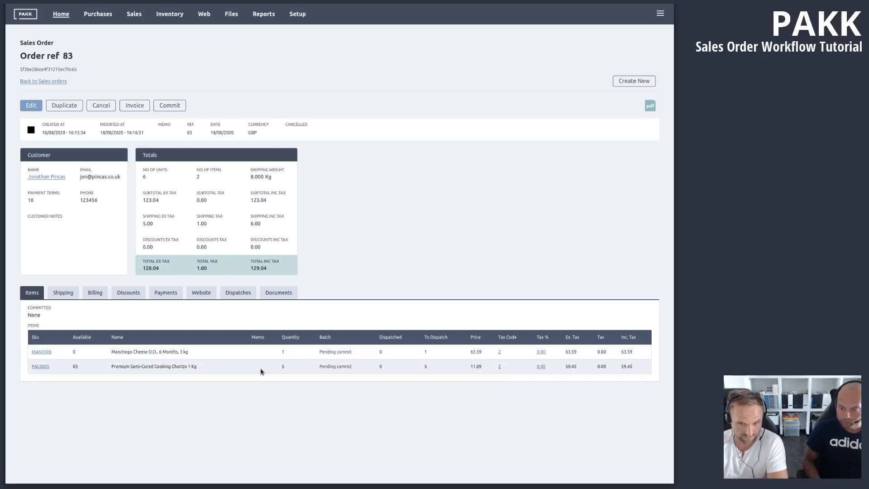
# Step: Assign batch L00000 to the Premium Semi-Cured Cooking Chorizo line and save the order
pyautogui.click(30, 105)
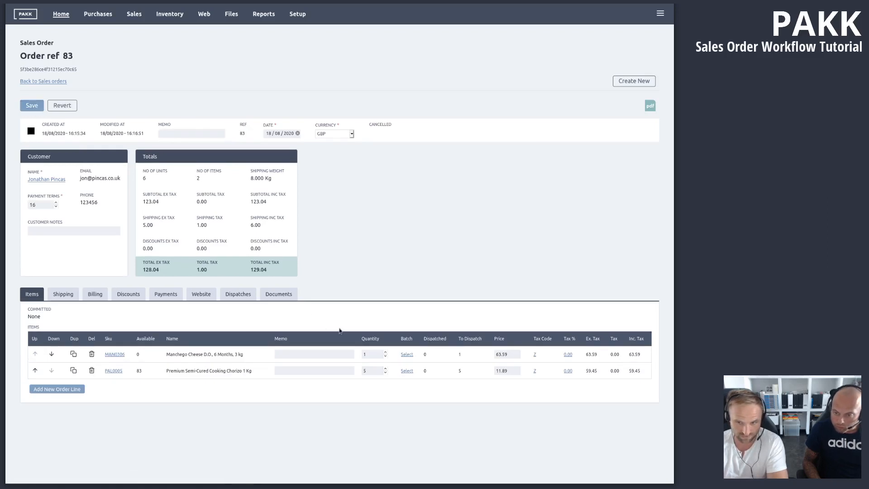
pyautogui.click(407, 371)
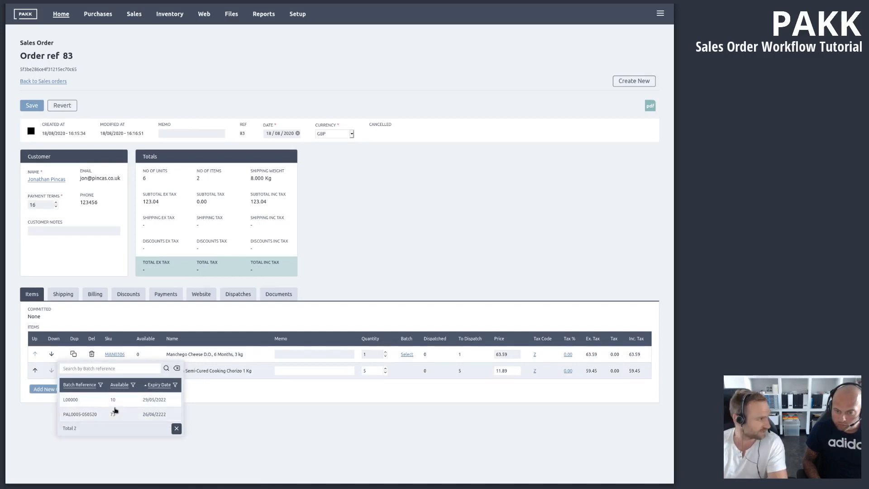
pyautogui.click(149, 400)
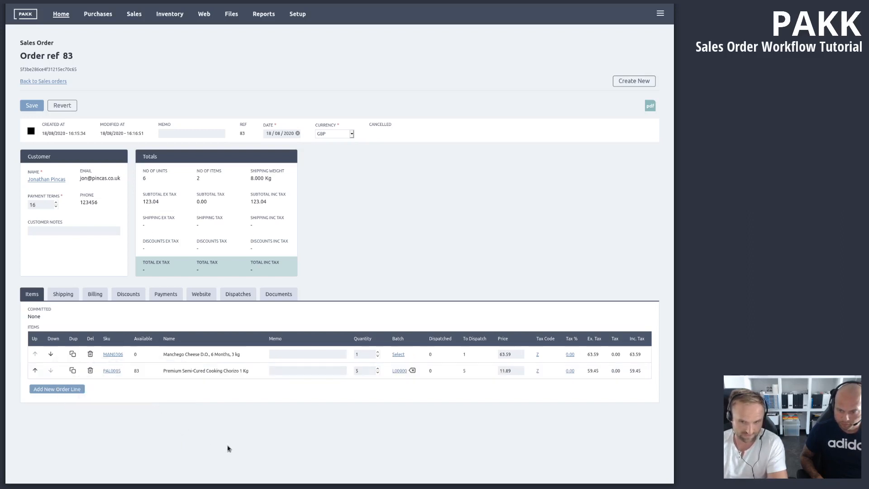
pyautogui.click(32, 105)
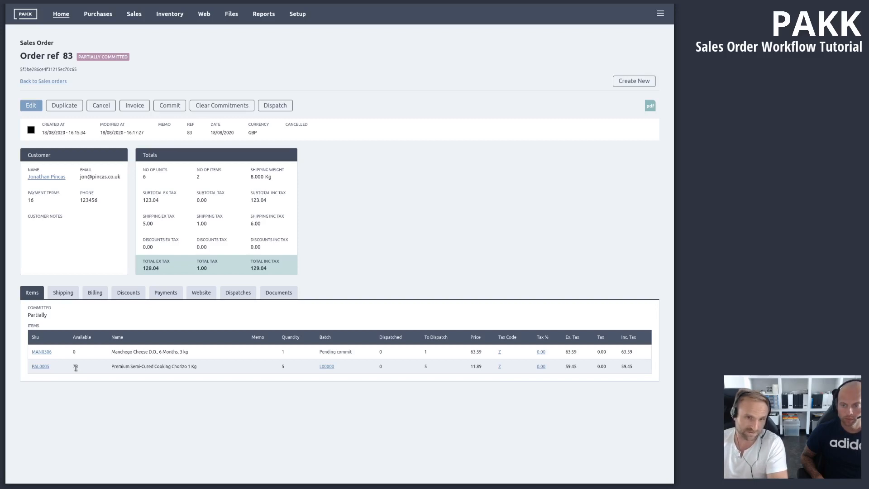
# Step: Clear the batch from the Premium Semi-Cured Cooking Chorizo line and save the order
pyautogui.click(32, 106)
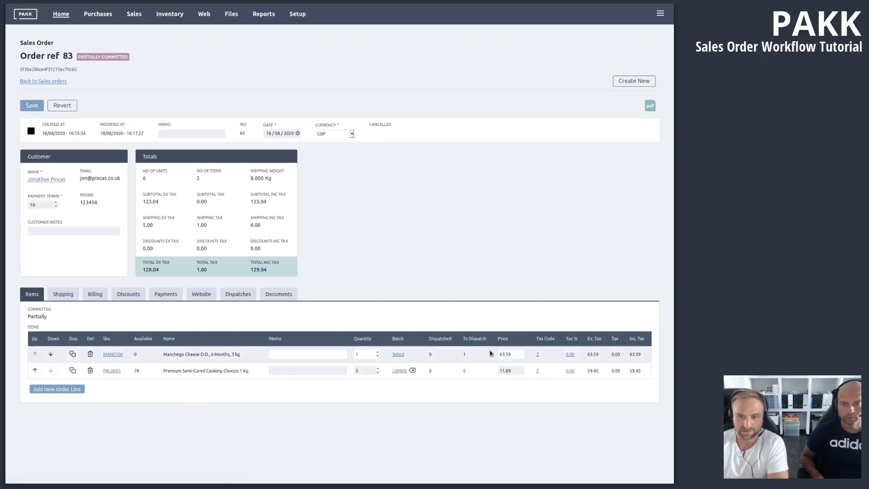
pyautogui.click(414, 373)
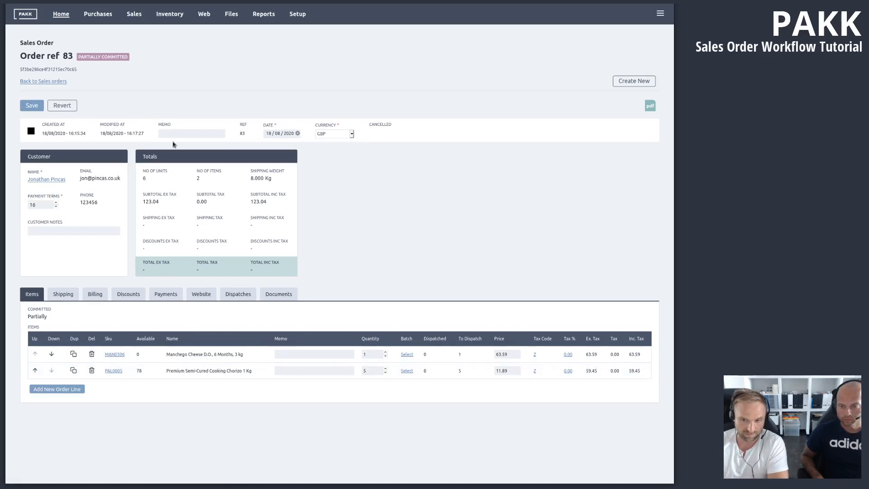
pyautogui.click(31, 106)
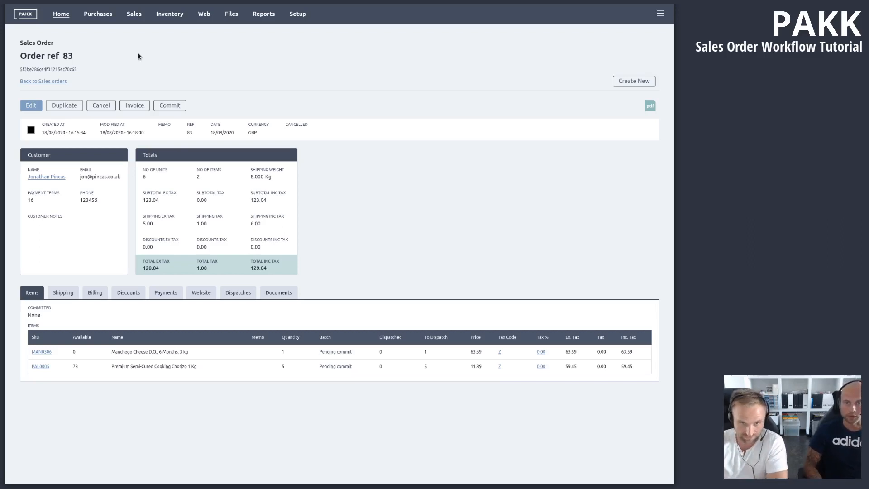
# Step: Commit the order's stock automatically, and remove the assigned batch L00000 from the chorizo line again
pyautogui.click(184, 108)
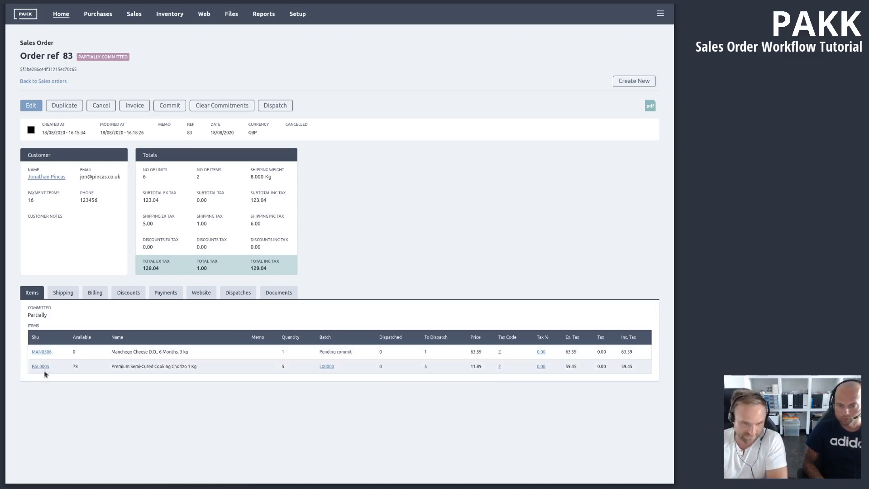
pyautogui.click(31, 105)
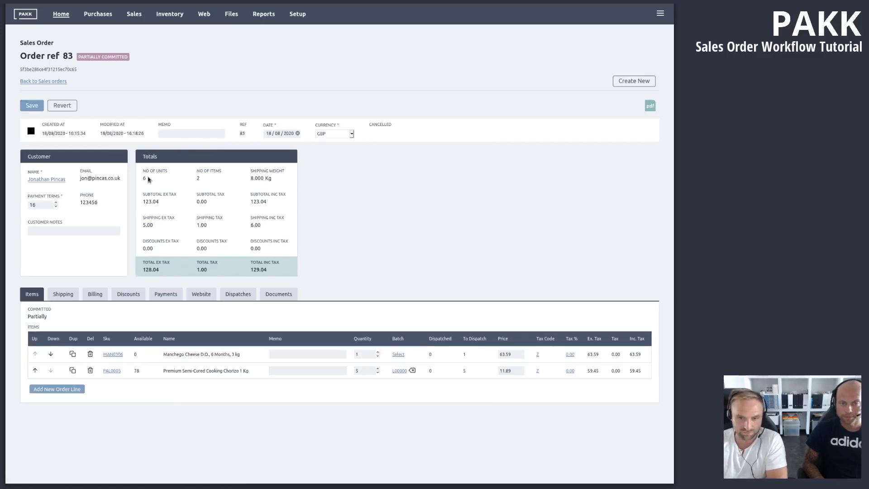
pyautogui.click(412, 371)
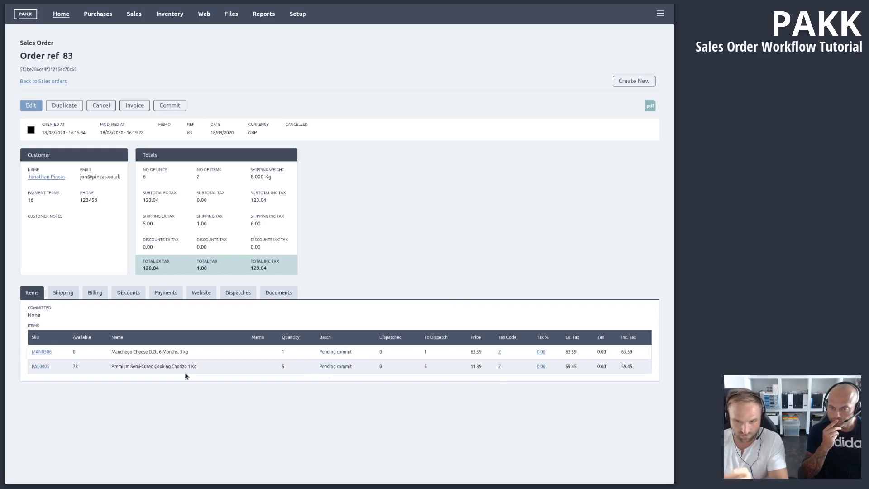
# Step: Re-save the order without a batch on the chorizo line and commit its stock automatically
pyautogui.click(40, 367)
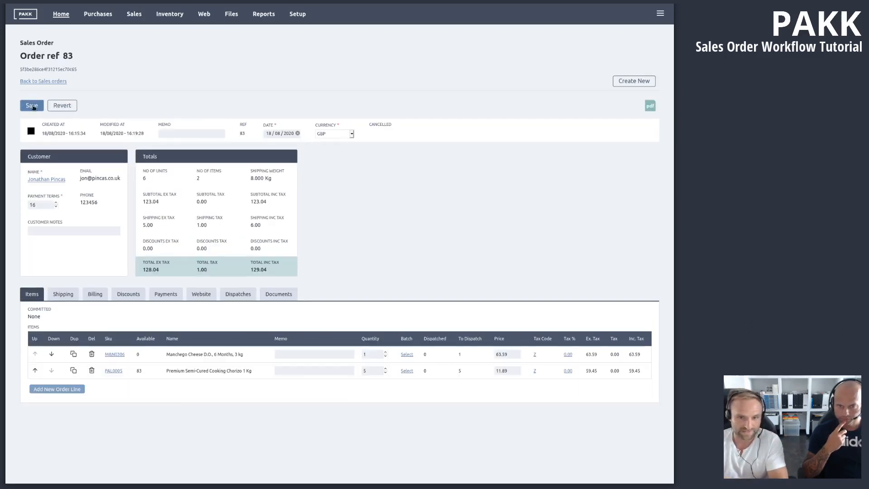
pyautogui.click(32, 106)
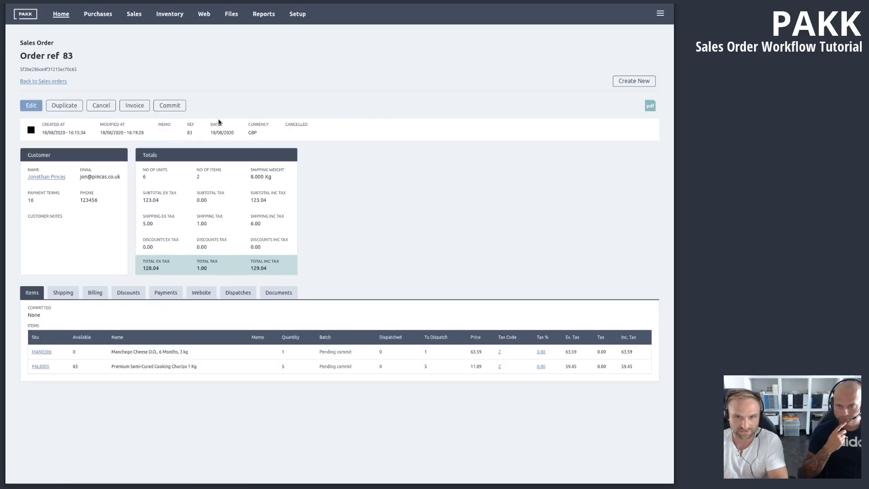
pyautogui.click(180, 110)
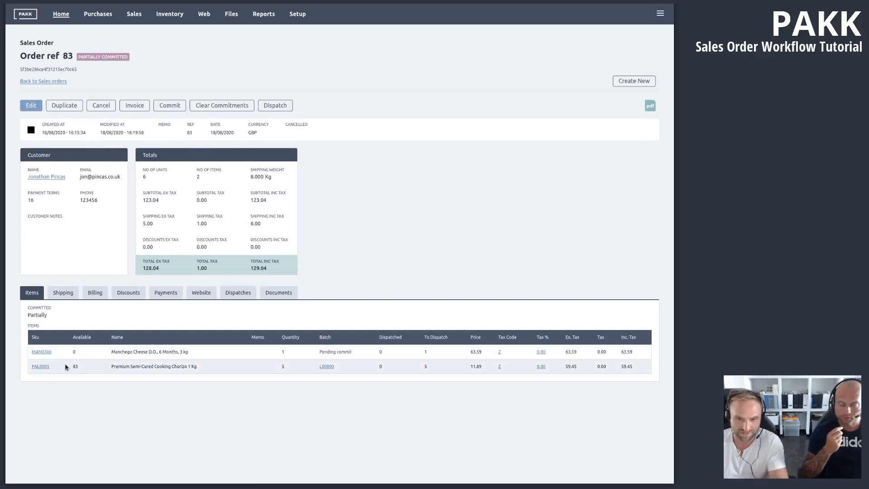
# Step: Examine the stock level fields of item PAL0005 and return to the sales order
pyautogui.click(41, 367)
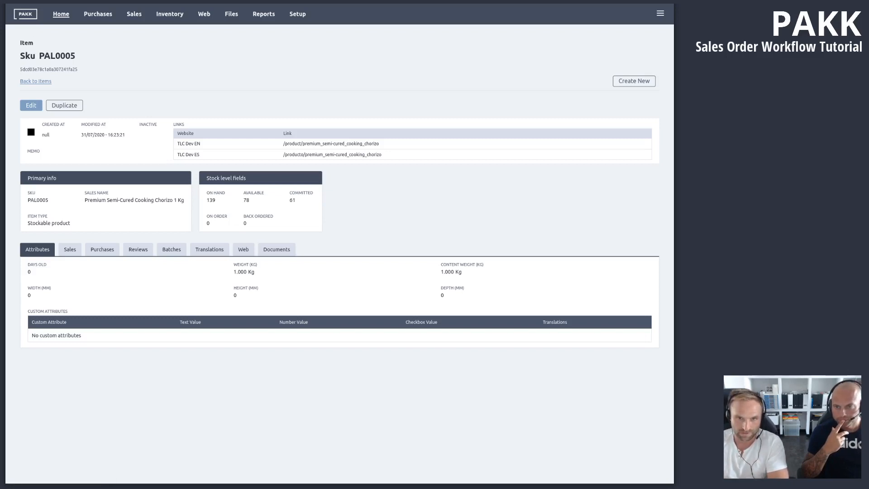
pyautogui.hotkey('alt', 'Left')
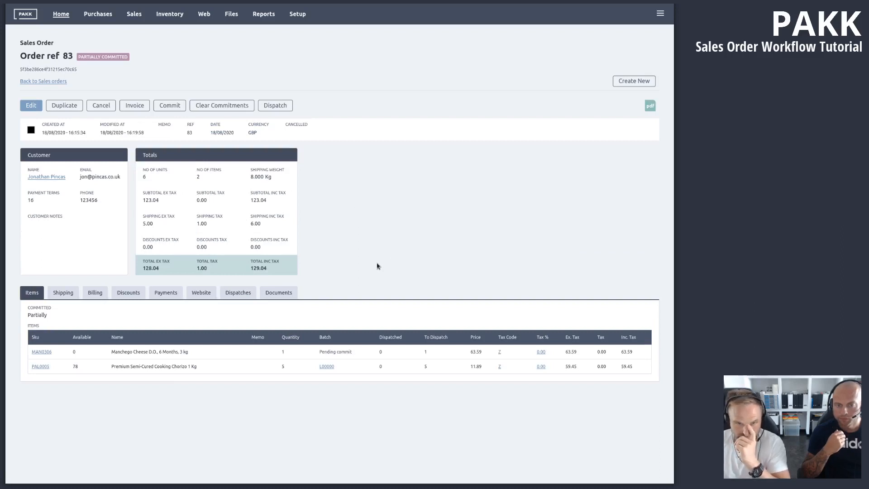
# Step: Delete the Manchego Cheese D.O. line (MAN0306) from the order and save it
pyautogui.click(31, 105)
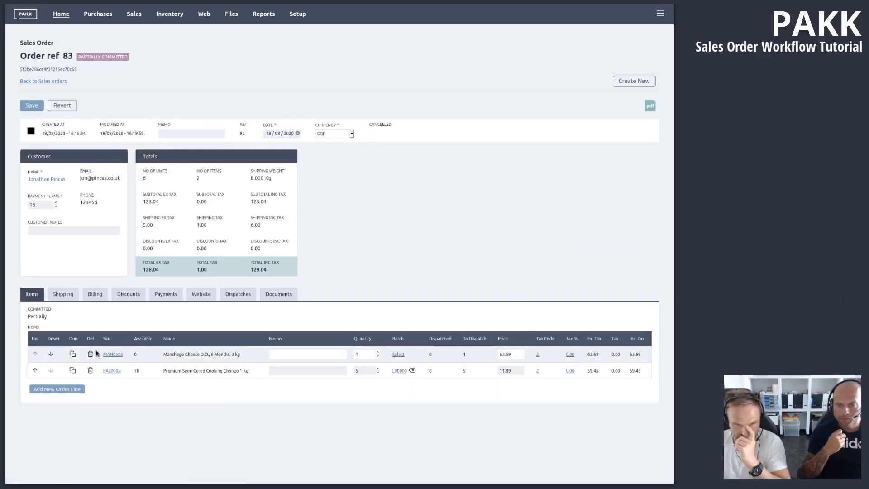
pyautogui.click(90, 354)
pyautogui.click(30, 105)
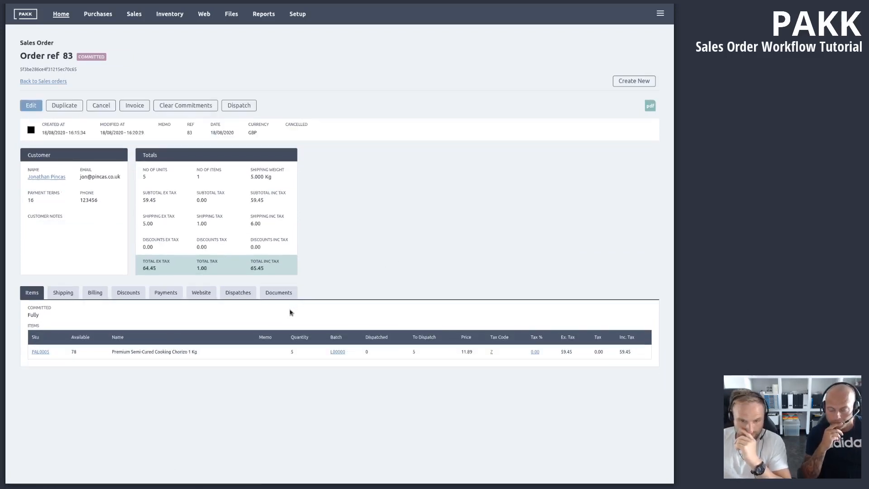
# Step: Clear the order's stock commitments, confirm the clearing, and commit the order automatically again
pyautogui.click(180, 106)
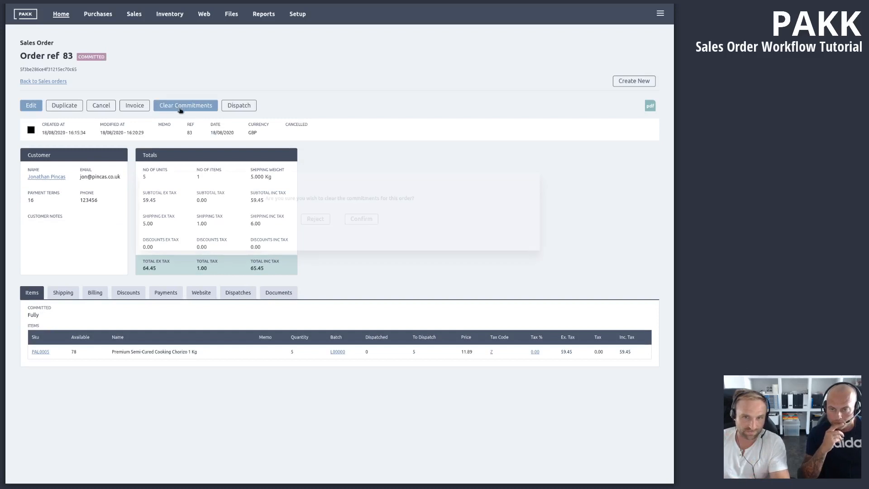
pyautogui.click(372, 220)
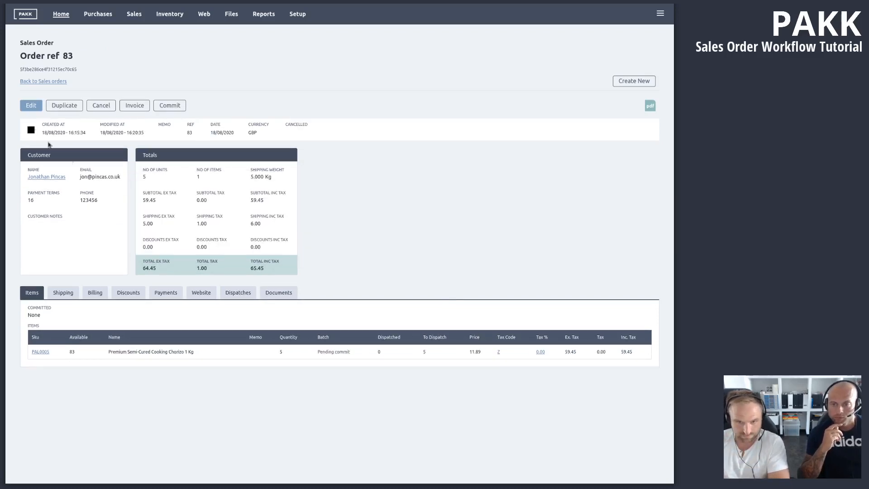
pyautogui.click(177, 105)
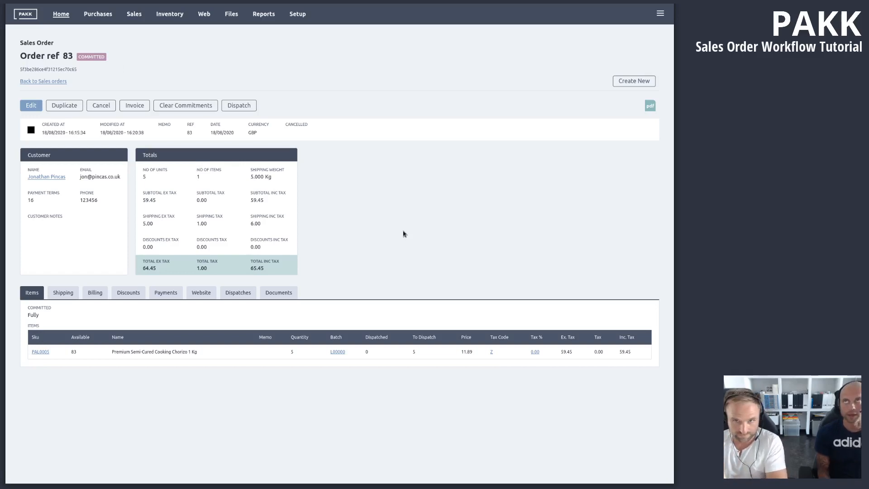
# Step: Switch to the Pakk documentation page and highlight the heading "Batch Selection = Stock Committment"
pyautogui.hotkey('ctrl', 'Tab')
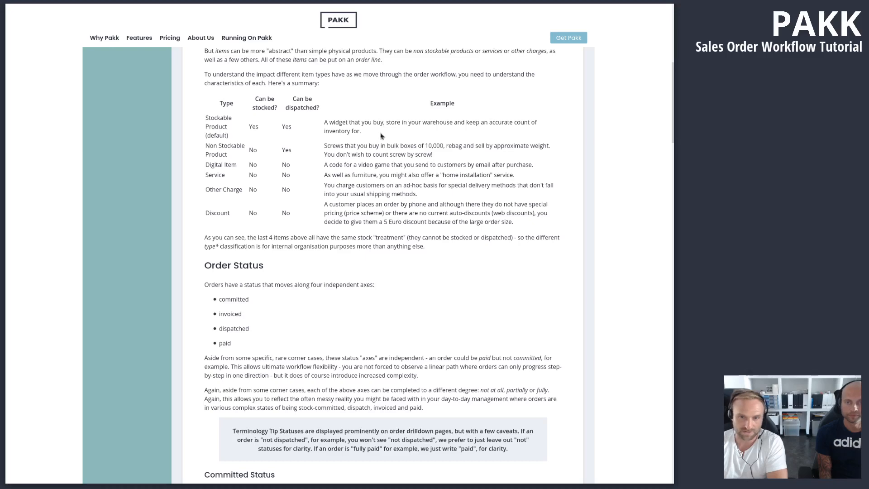
pyautogui.scroll(-3, 342, 275)
pyautogui.scroll(-8, 342, 275)
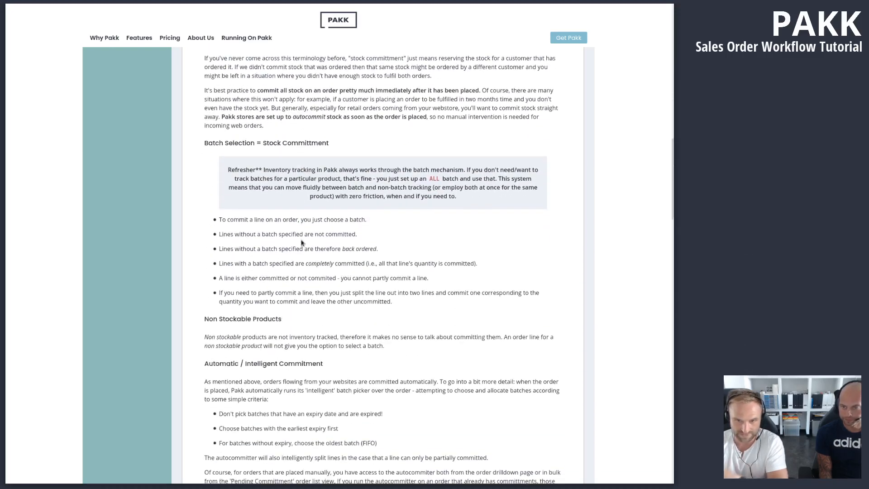
pyautogui.moveTo(333, 141); pyautogui.dragTo(204, 141)
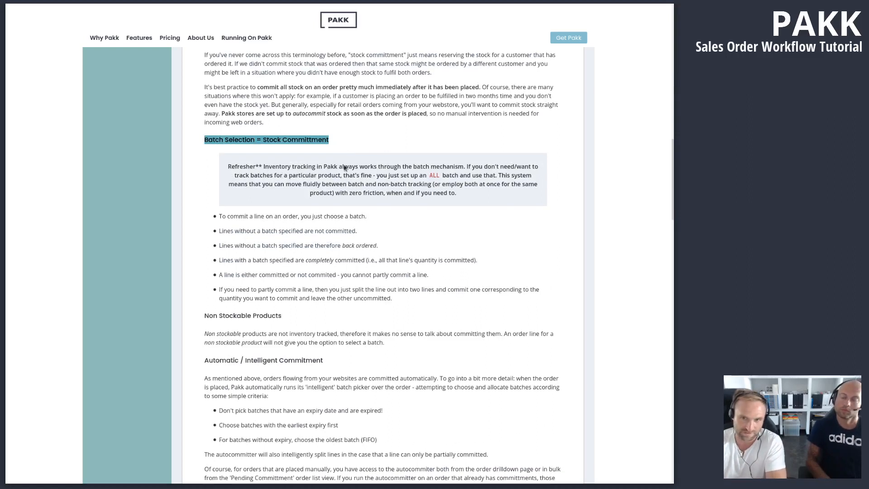
# Step: Read on through the documentation's stock commitment sections and open the sales order created on 14/08/2020 at 16:53:26
pyautogui.scroll(-3, 348, 181)
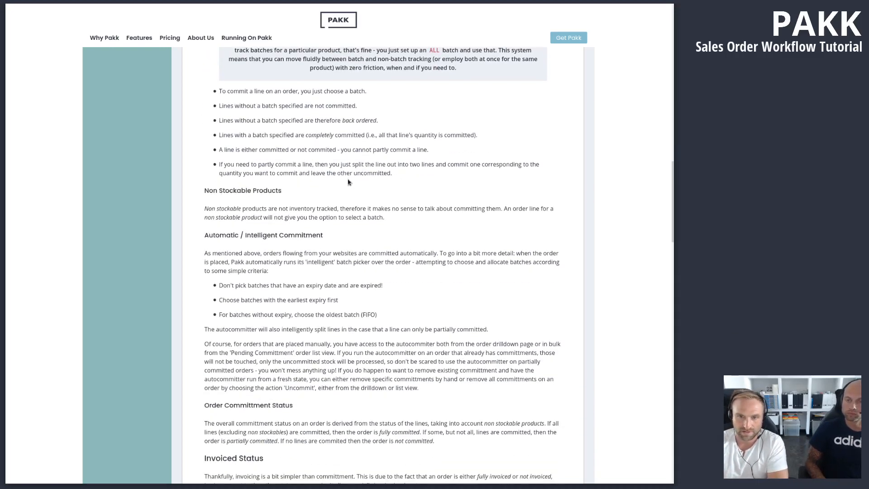
pyautogui.scroll(-2, 347, 181)
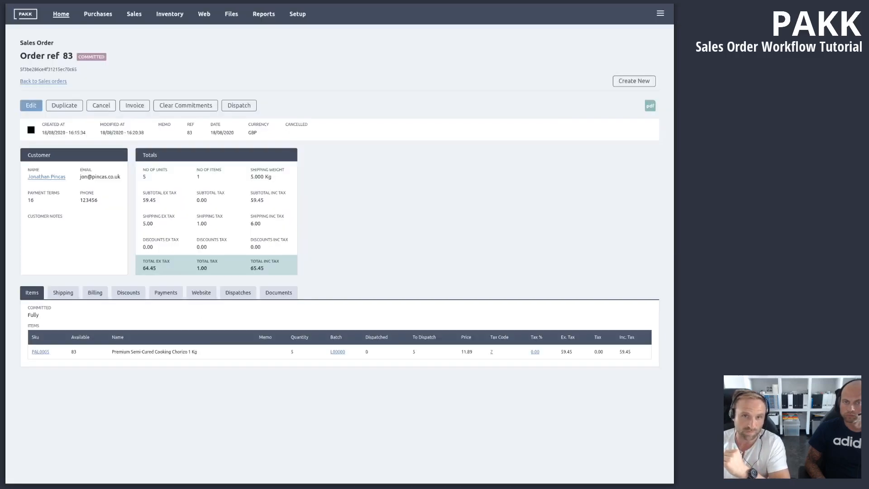
pyautogui.click(50, 81)
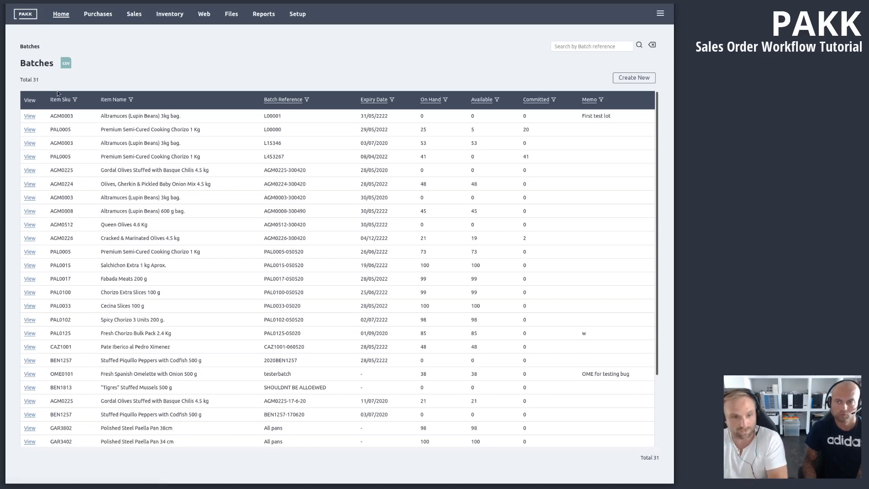
pyautogui.click(135, 14)
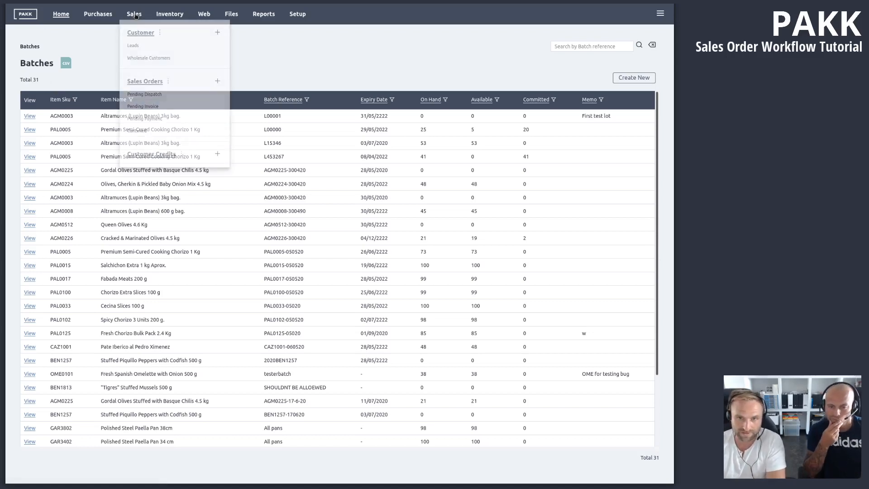
pyautogui.click(150, 82)
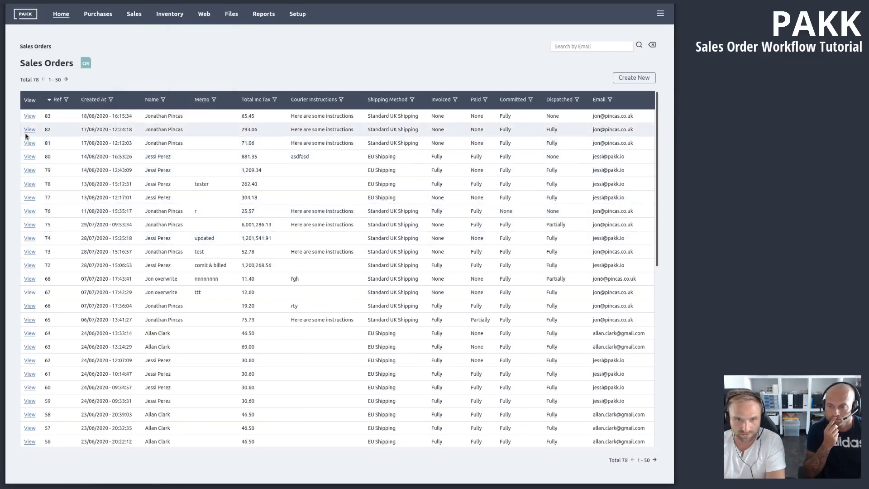
pyautogui.click(29, 156)
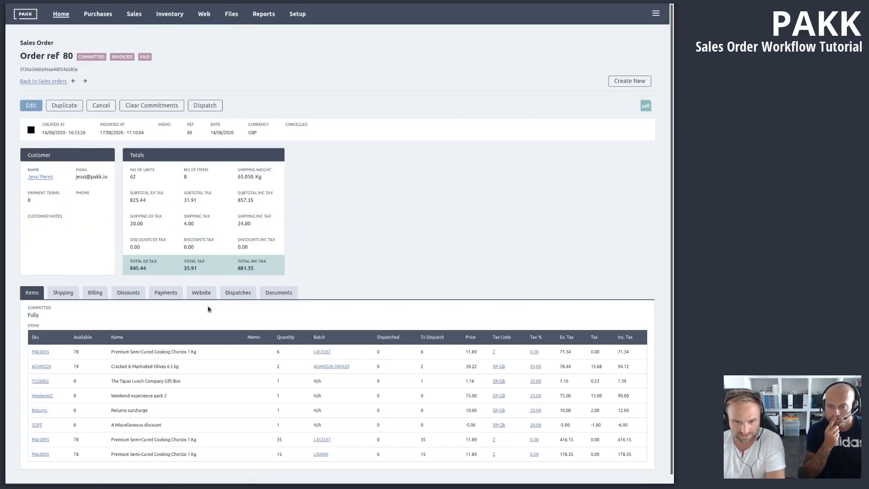
pyautogui.scroll(-1, 212, 317)
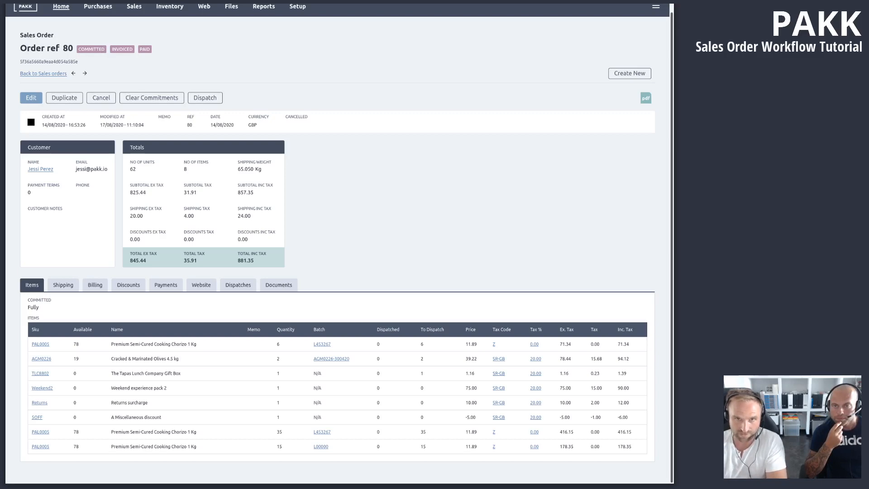
# Step: Read the Invoiced Status section of the Pakk documentation and return to the sales order
pyautogui.hotkey('ctrl', 'Tab')
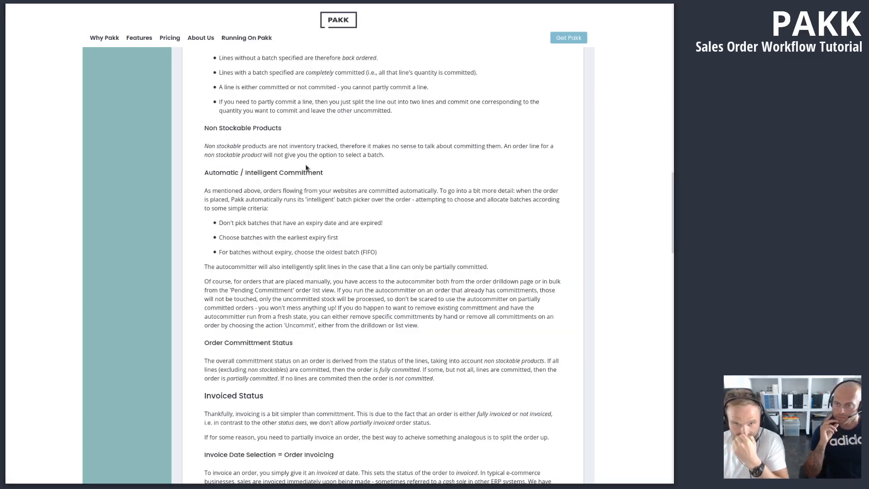
pyautogui.scroll(-5, 306, 168)
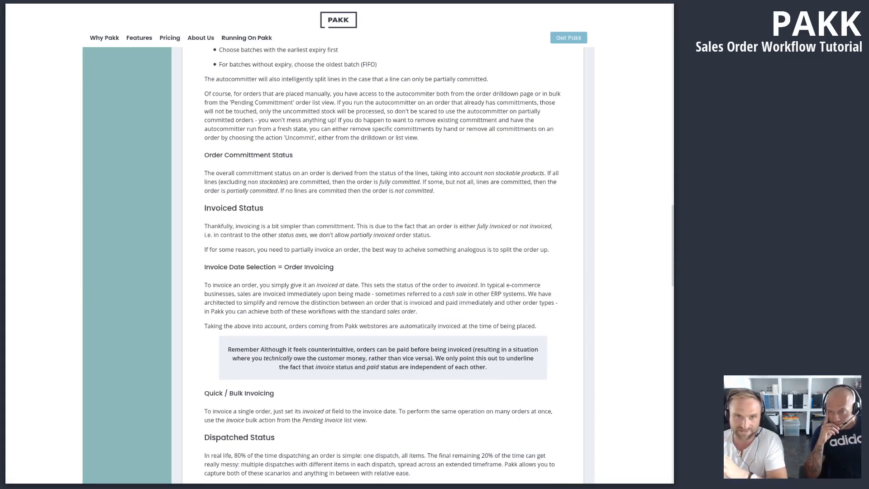
pyautogui.hotkey('ctrl', 'shift', 'Tab')
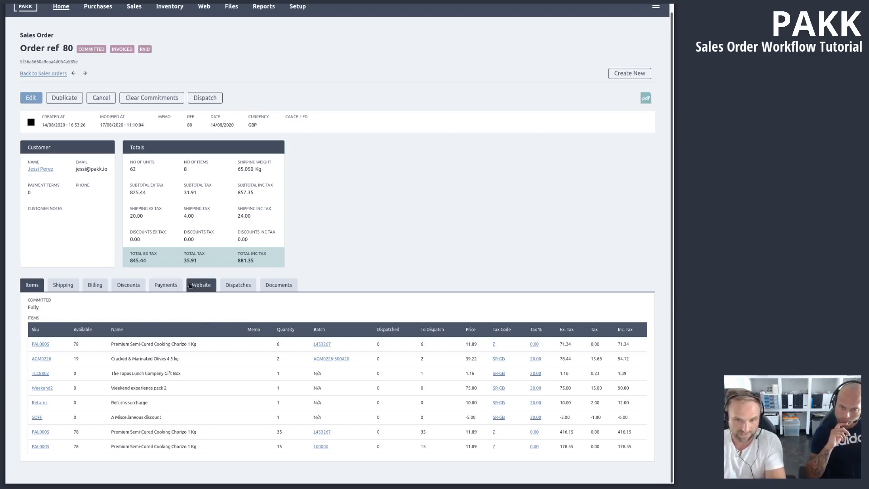
# Step: Review the sales order's dispatches, payments and billing details
pyautogui.click(236, 281)
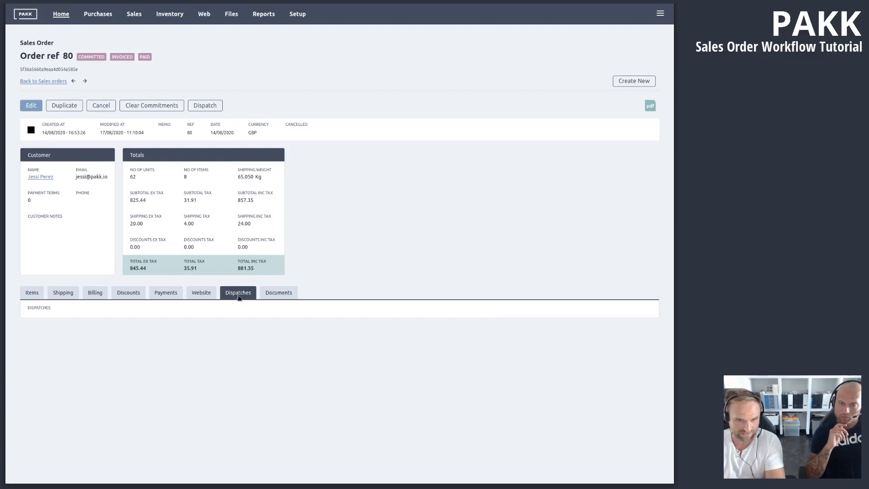
pyautogui.click(165, 293)
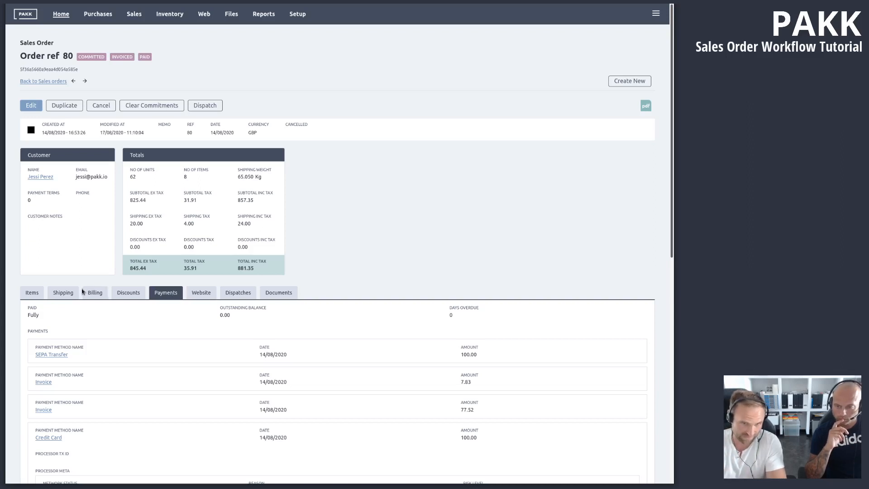
pyautogui.click(98, 294)
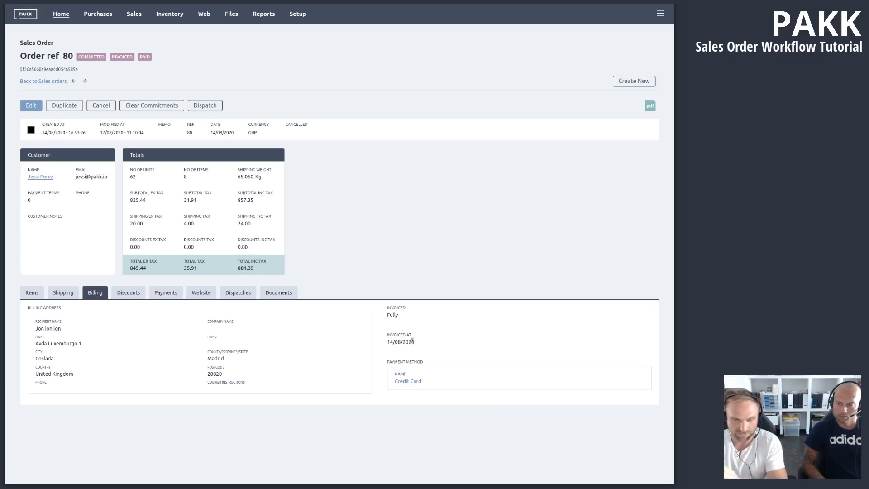
# Step: Clear the invoiced-at date in the order's billing details and save the order
pyautogui.moveTo(416, 343); pyautogui.dragTo(386, 344)
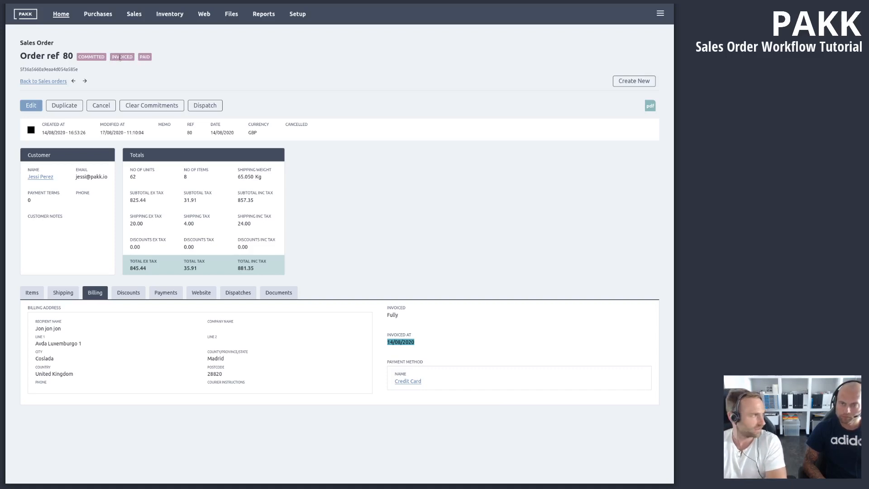
pyautogui.click(35, 106)
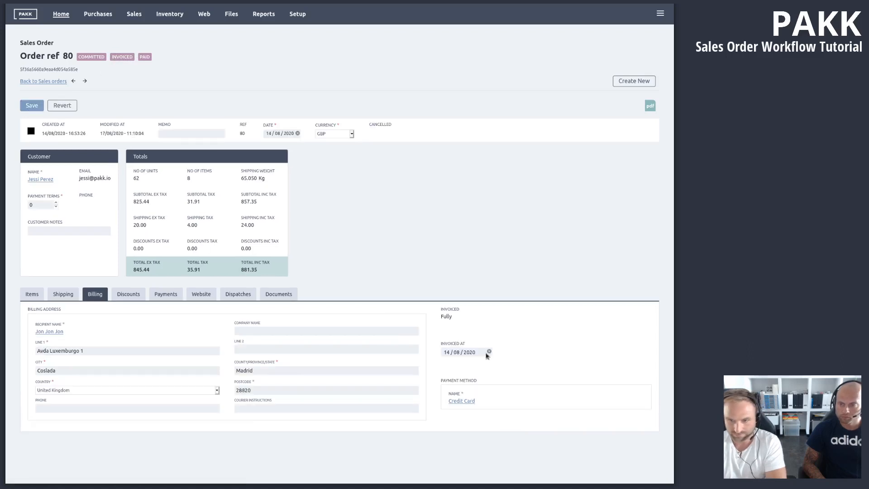
pyautogui.click(31, 105)
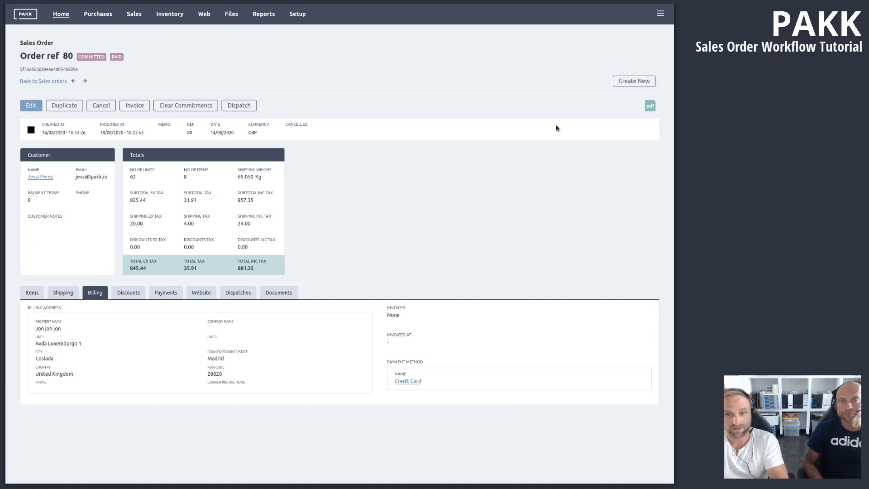
# Step: Examine the order's outstanding balance and recorded payments, opening the order for editing
pyautogui.click(166, 292)
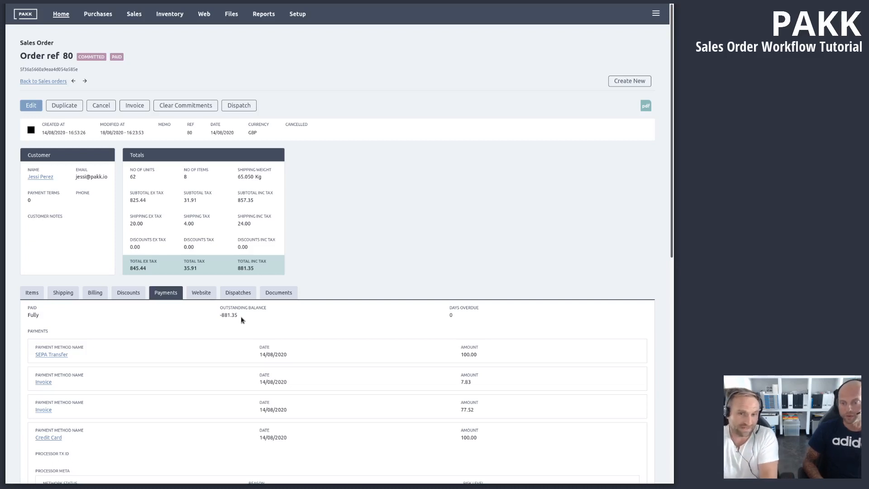
pyautogui.click(31, 105)
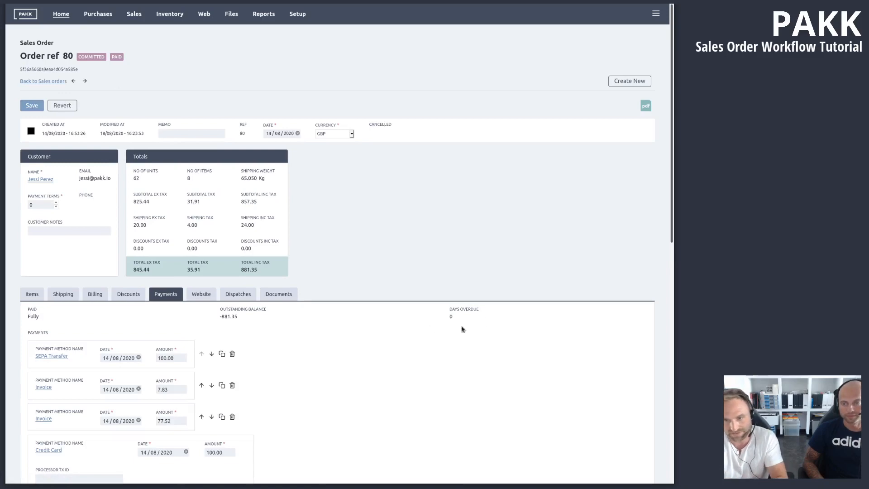
pyautogui.scroll(-2, 301, 334)
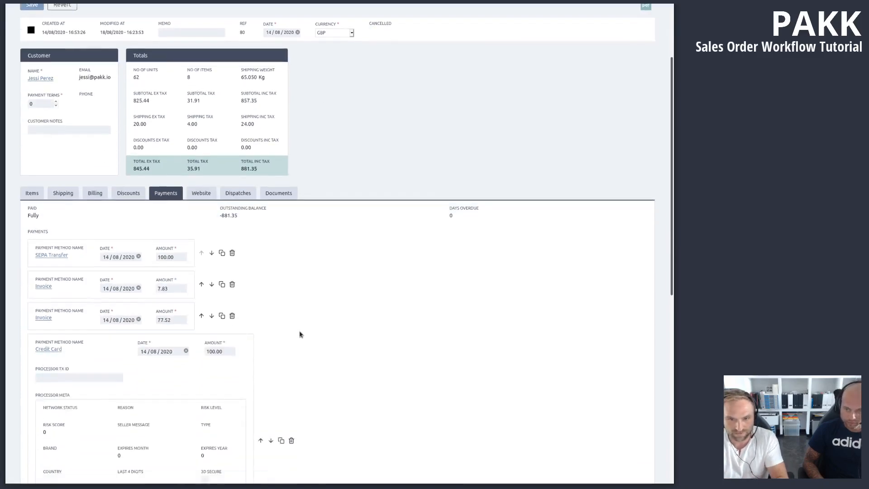
pyautogui.scroll(-1, 300, 334)
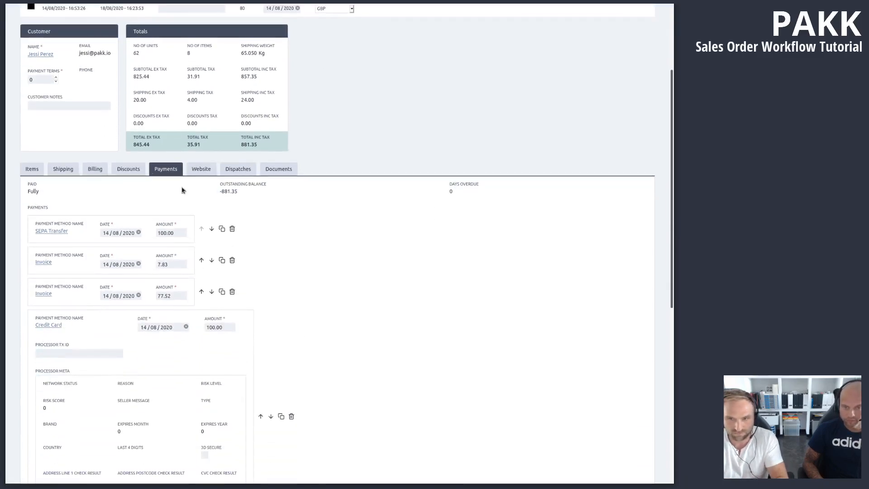
pyautogui.scroll(-7, 440, 273)
pyautogui.scroll(9, 317, 240)
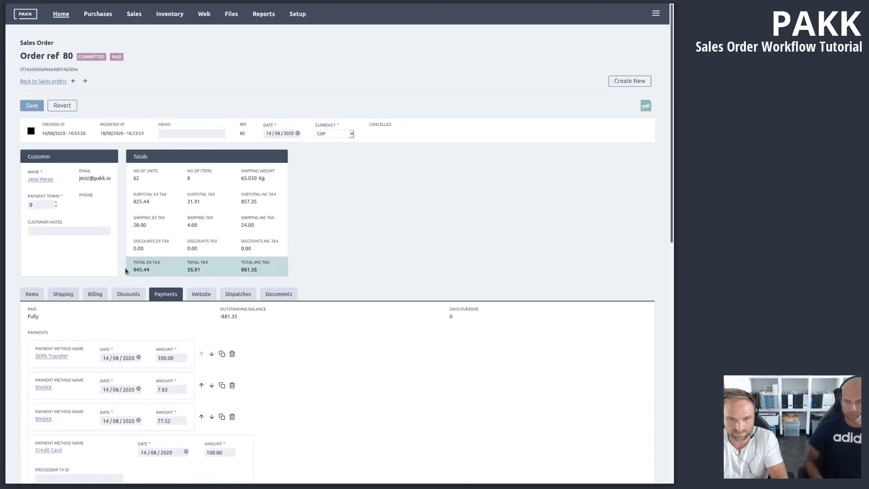
# Step: Set the order's invoiced-at date to 01/08/2020 in the billing details and save the order
pyautogui.click(95, 294)
pyautogui.click(476, 353)
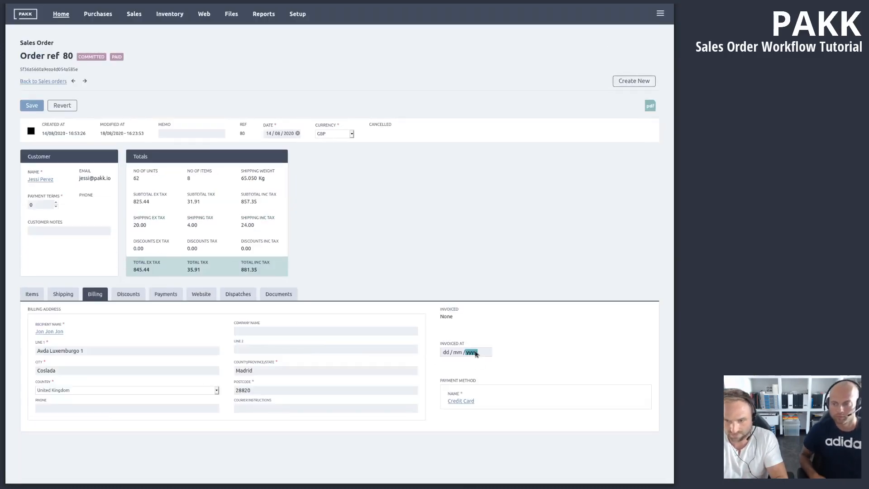
pyautogui.click(508, 392)
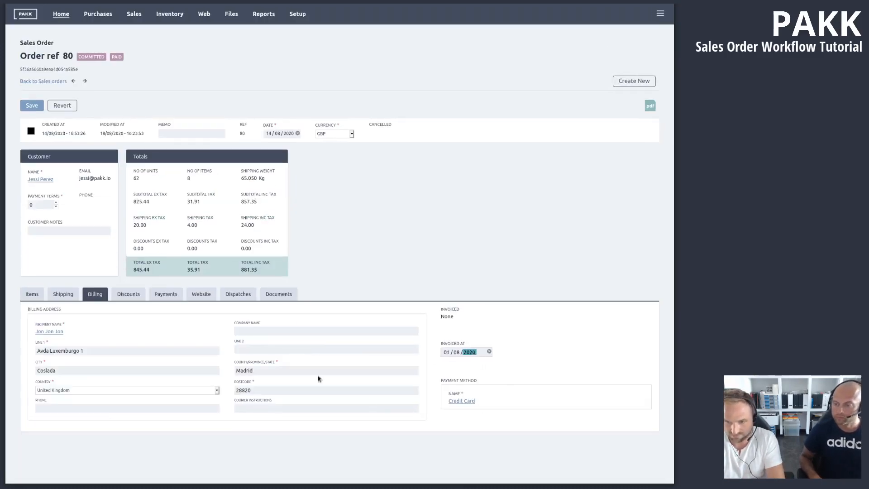
pyautogui.click(32, 105)
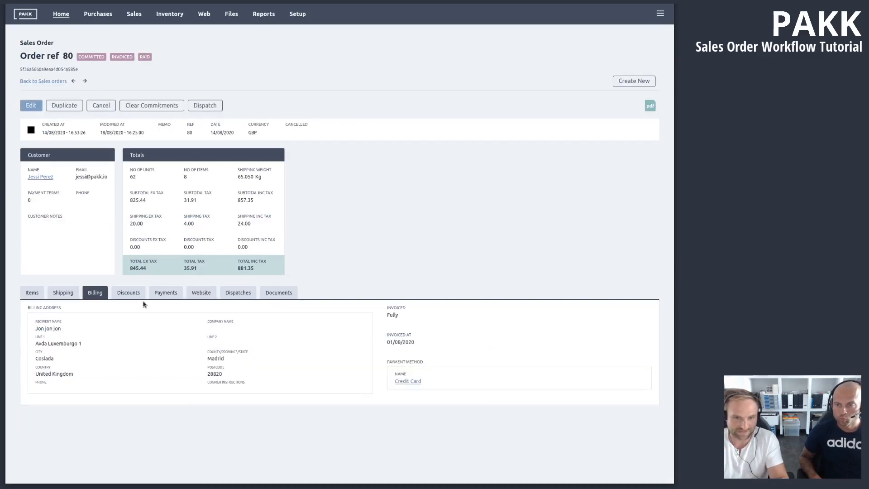
# Step: Check the order's outstanding balance, consult the documentation's invoicing section and return to the order
pyautogui.click(164, 293)
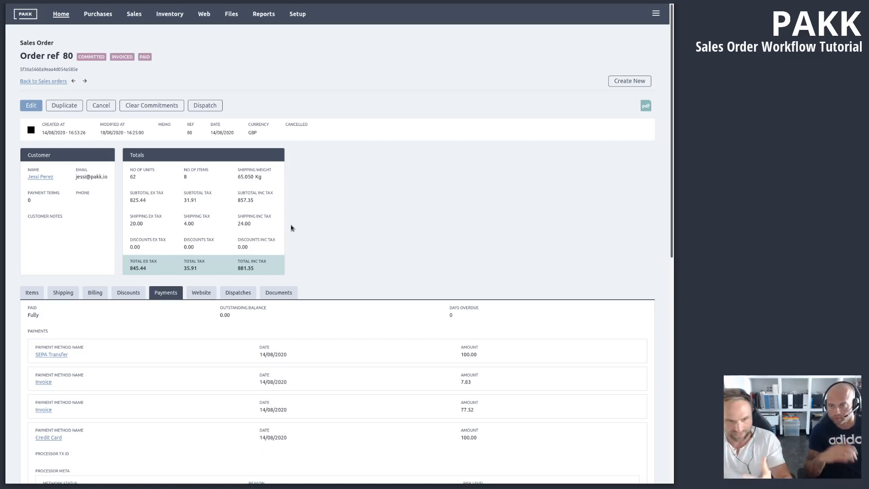
pyautogui.click(272, 1)
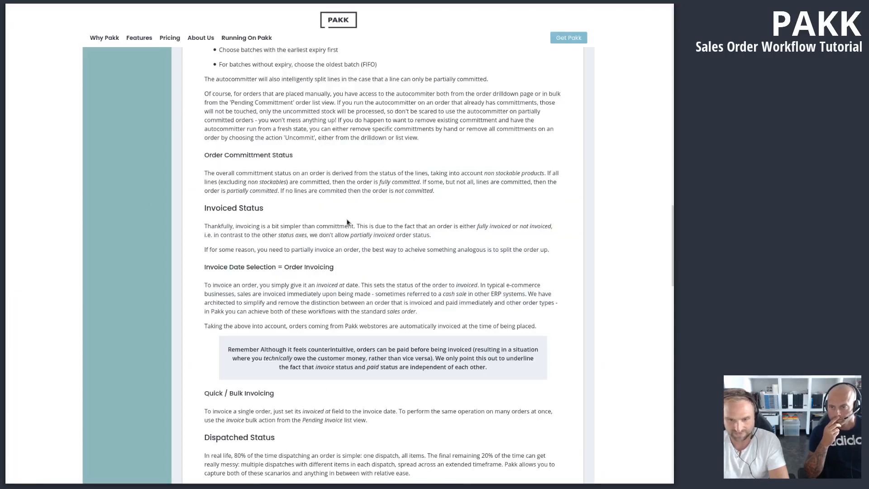
pyautogui.click(272, 2)
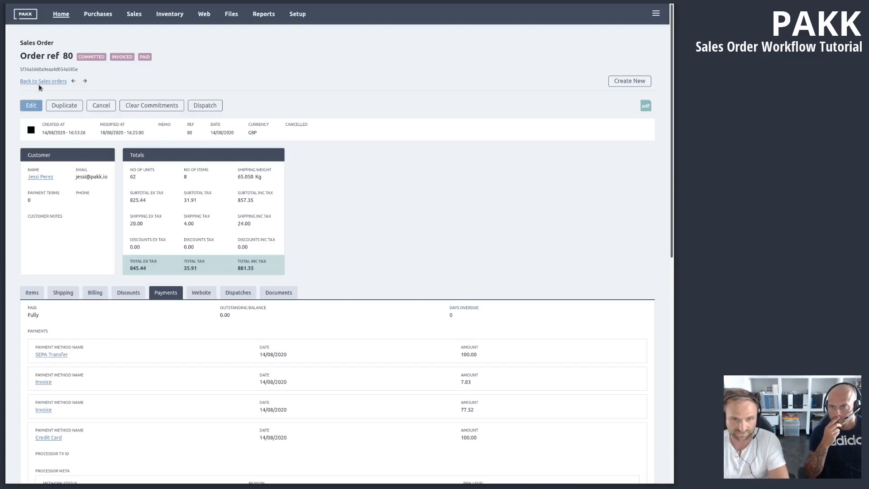
# Step: In the Pending Invoice list of sales orders, select the three most recent orders for the Invoice bulk action
pyautogui.moveTo(138, 17)
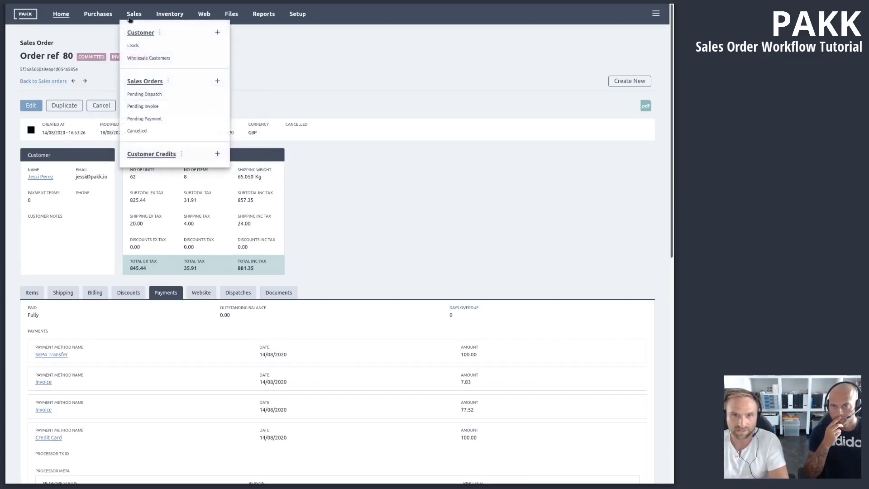
pyautogui.click(143, 106)
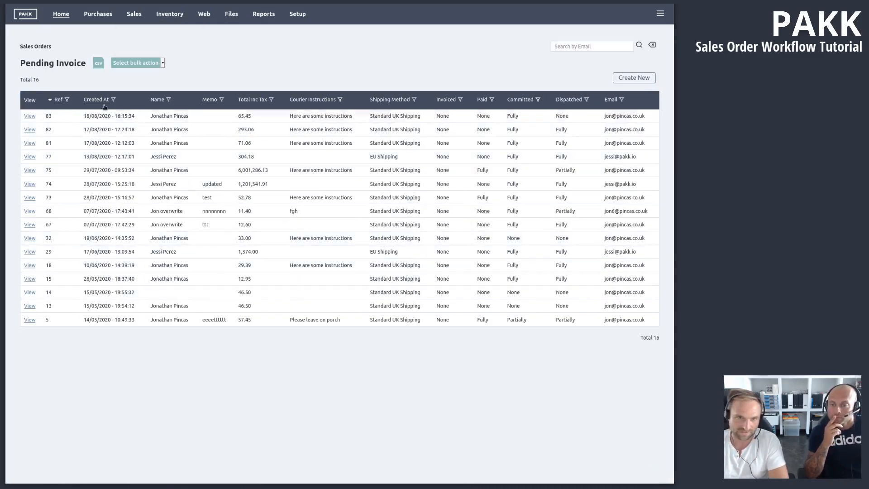
pyautogui.moveTo(141, 19)
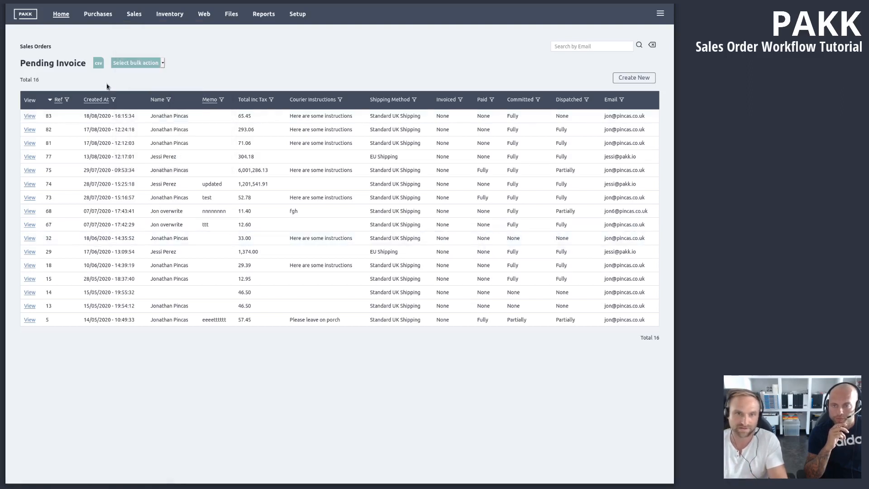
pyautogui.click(136, 62)
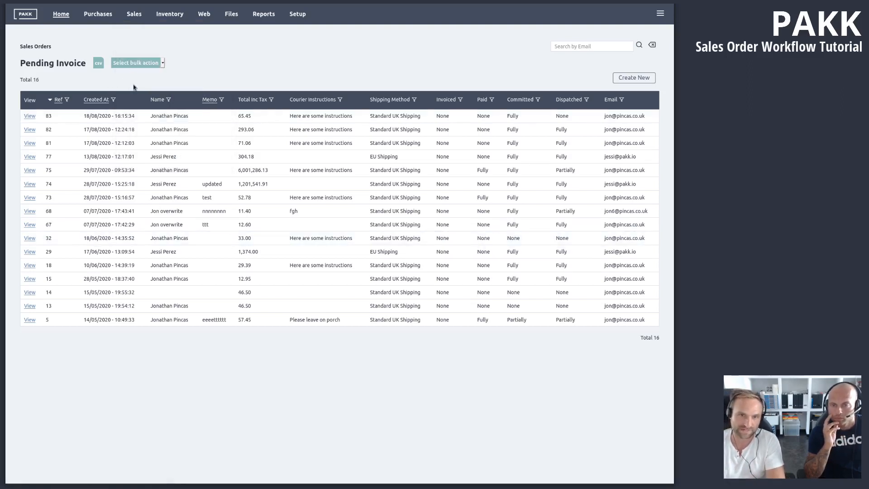
pyautogui.click(136, 72)
pyautogui.click(31, 143)
pyautogui.click(31, 158)
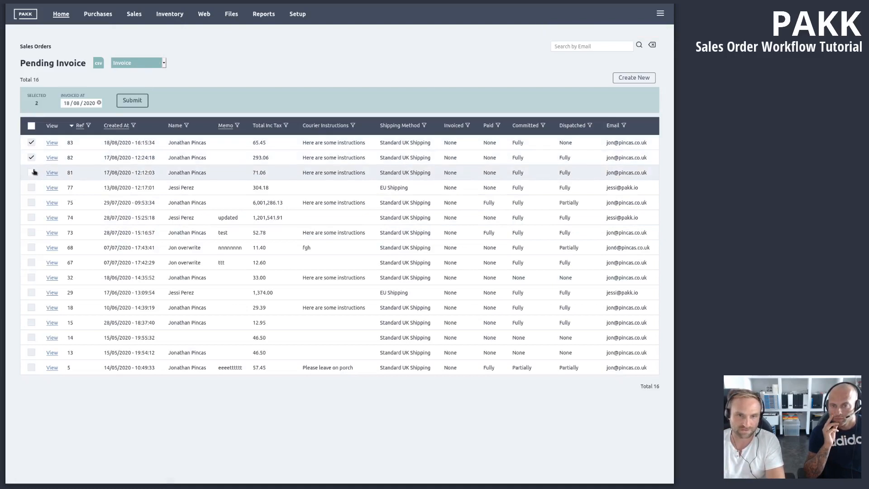
pyautogui.click(31, 173)
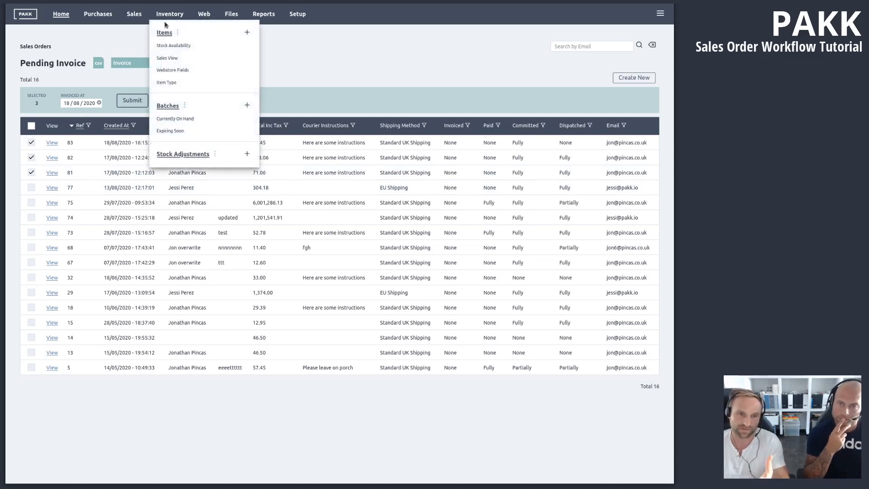
# Step: Read on in the Pakk documentation past the Quick / Bulk Invoicing section and return to the Pending Invoice list
pyautogui.moveTo(134, 27)
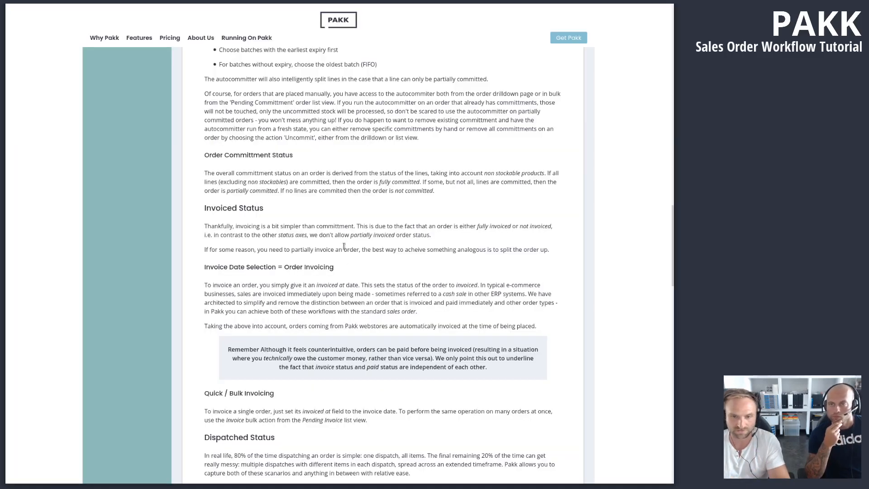
pyautogui.scroll(-3, 344, 249)
pyautogui.scroll(-1, 344, 249)
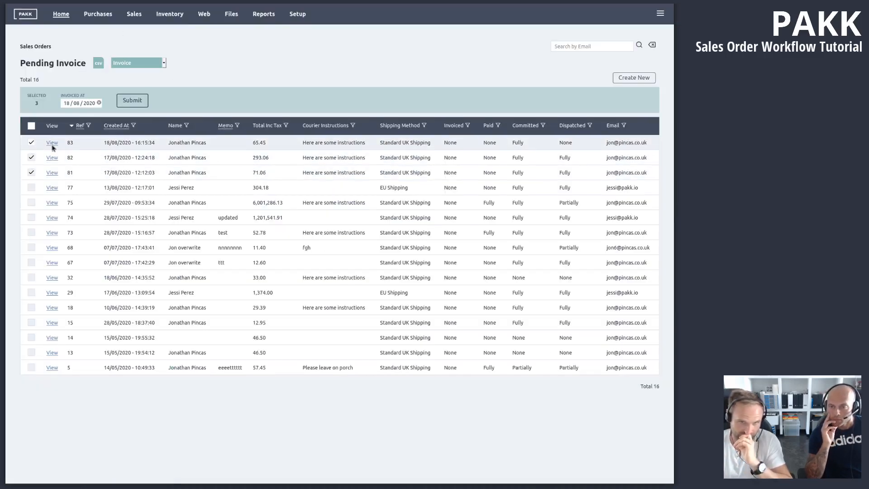
# Step: Open the most recent order from the Pending Invoice list and view its dispatches
pyautogui.click(53, 144)
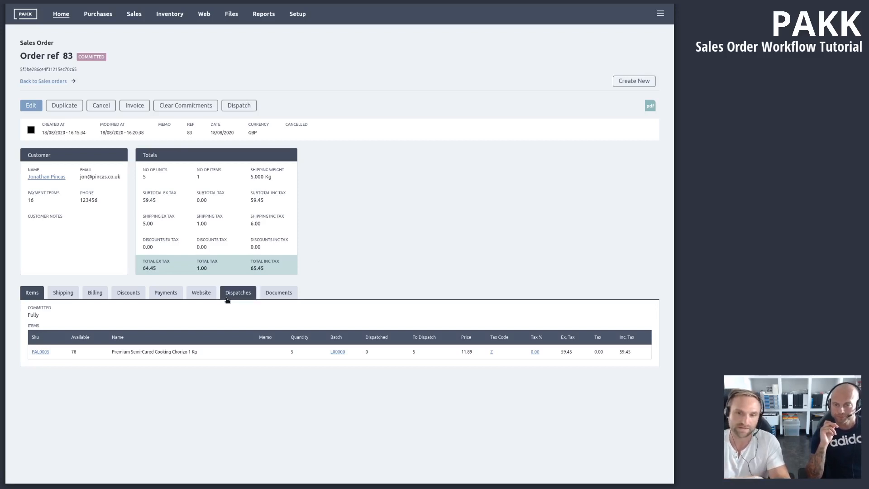
pyautogui.click(248, 294)
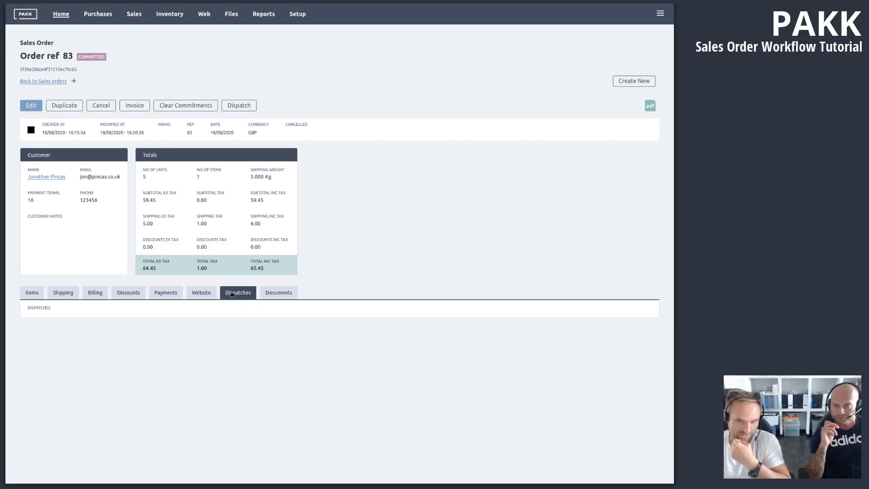
# Step: Try adding a manual dispatch with one blank dispatch line to the order, and revert the edits
pyautogui.click(32, 108)
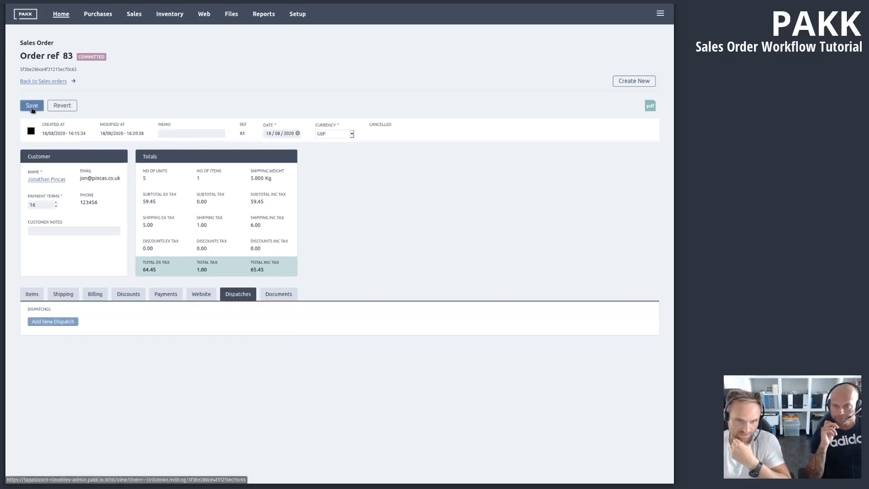
pyautogui.click(73, 322)
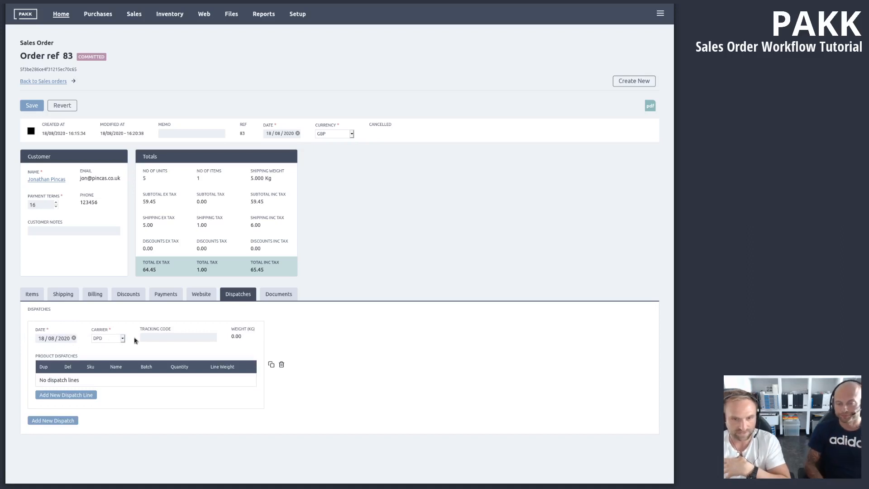
pyautogui.click(187, 337)
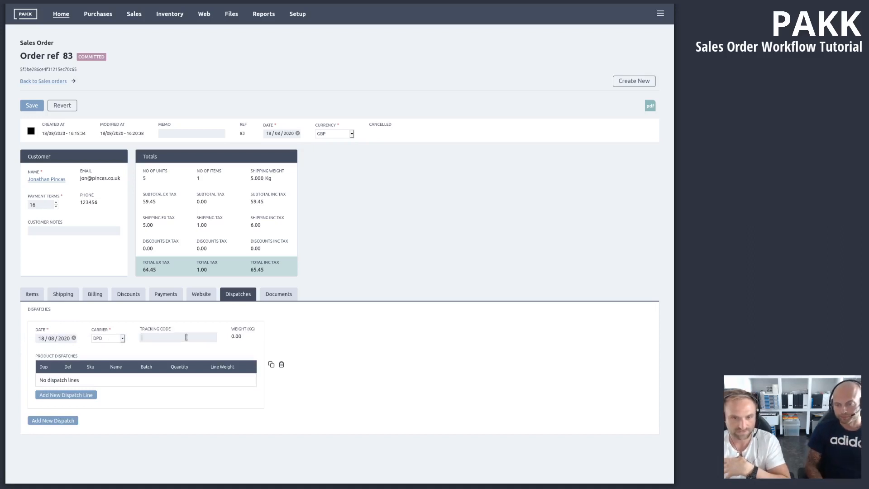
pyautogui.click(69, 396)
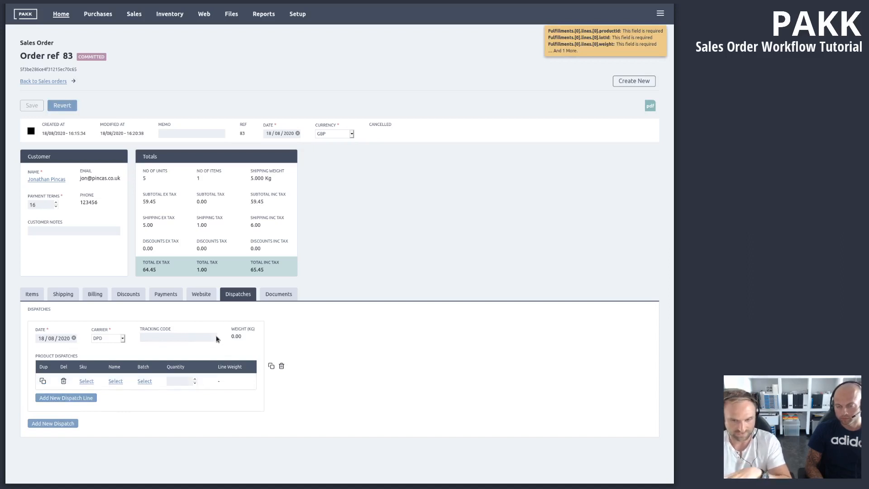
pyautogui.click(62, 105)
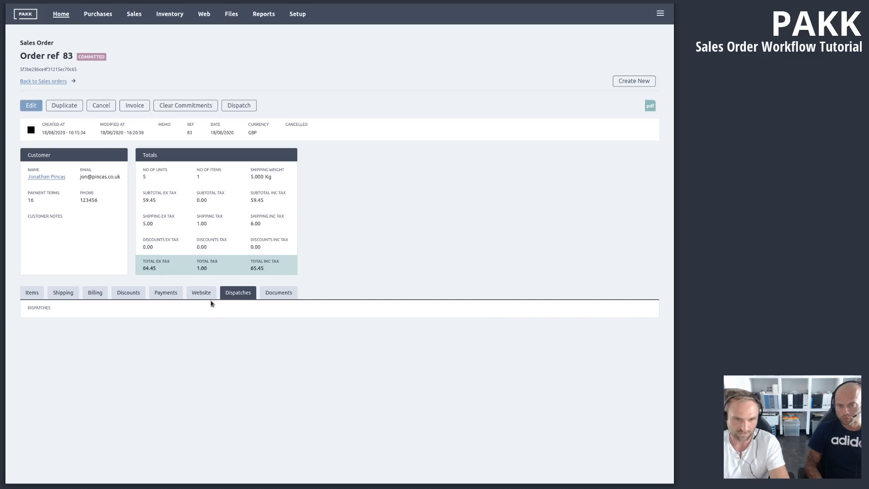
# Step: Dispatch all remaining committed items by DPD with tracking code "test" and date 18/08/2020, and view the resulting dispatch
pyautogui.click(28, 294)
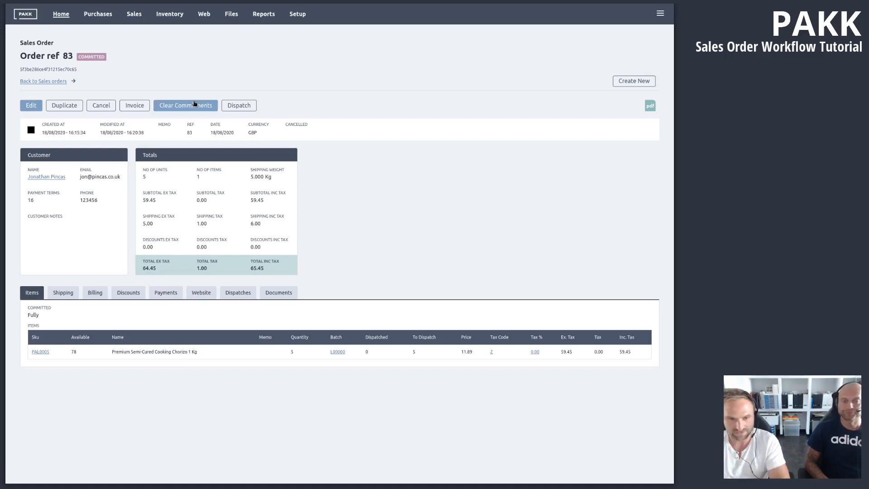
pyautogui.click(241, 106)
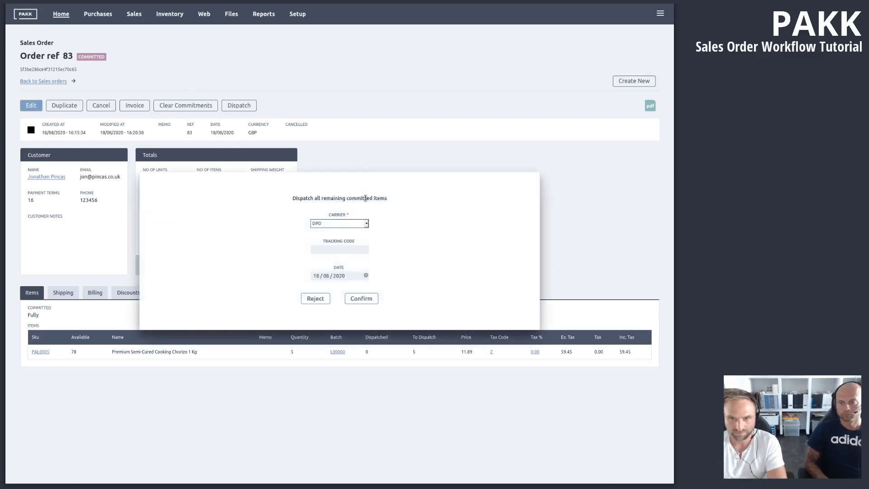
pyautogui.click(346, 251)
pyautogui.write('tet')
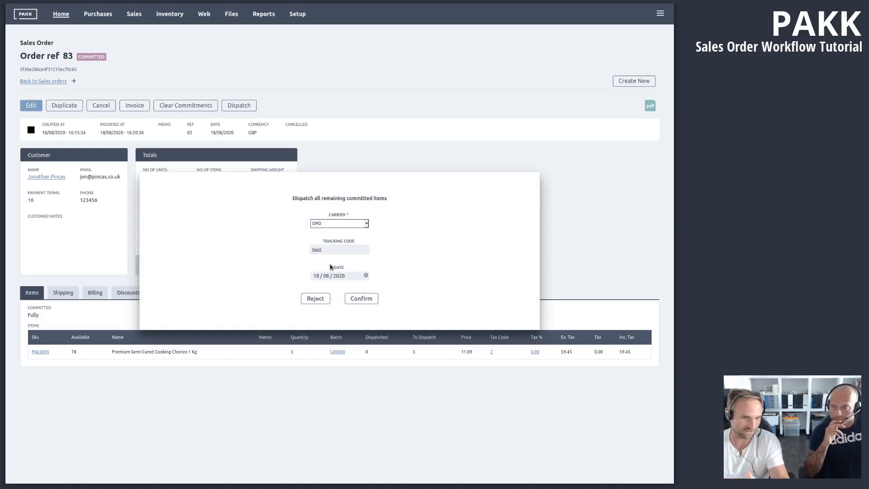
pyautogui.click(361, 298)
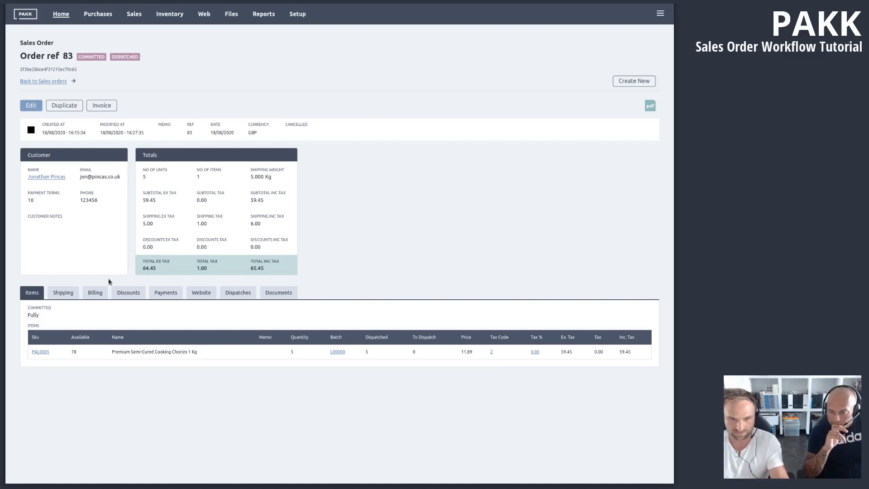
pyautogui.click(237, 293)
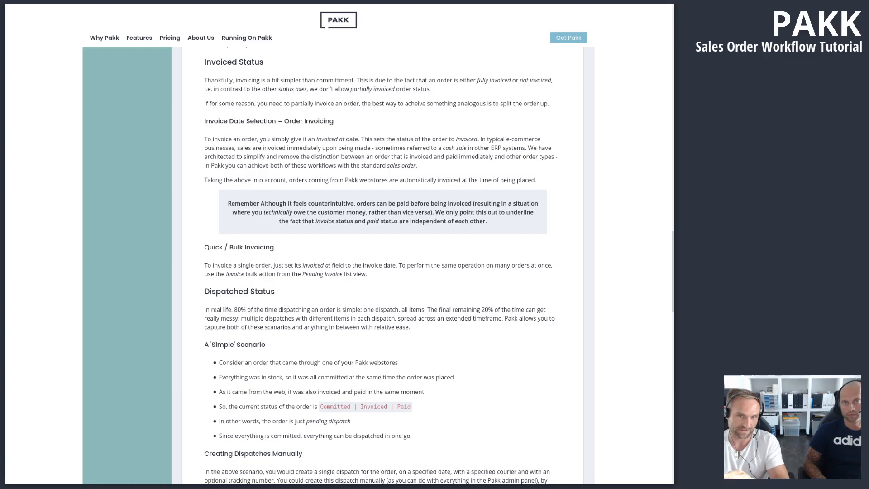
# Step: Review the documentation's Item Types table, focusing on the digital item, service, other charge and discount types
pyautogui.scroll(15, 383, 288)
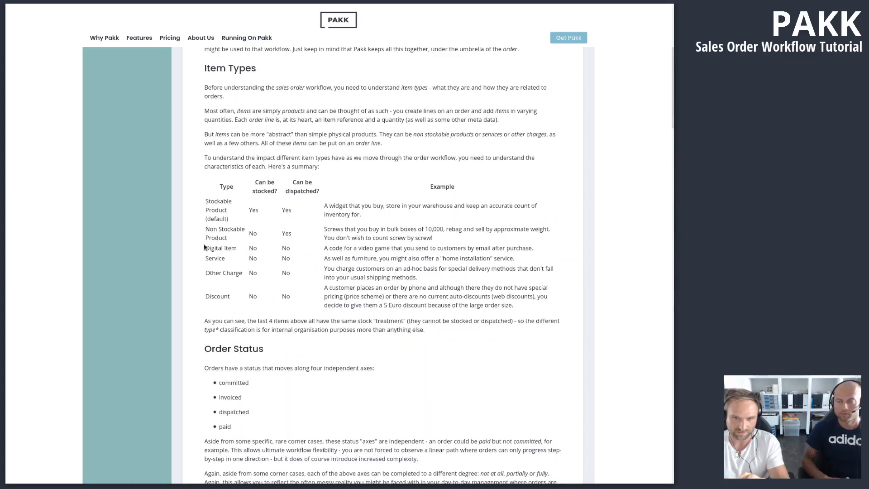
pyautogui.moveTo(204, 247); pyautogui.dragTo(291, 304)
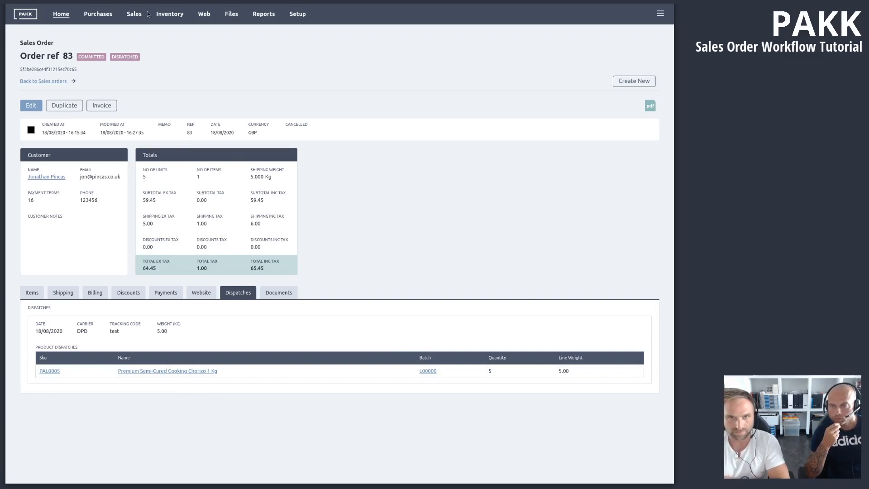
# Step: In the Pending Dispatch list of sales orders, choose the Dispatch bulk action and select the three most recent orders
pyautogui.moveTo(166, 15)
pyautogui.moveTo(136, 15)
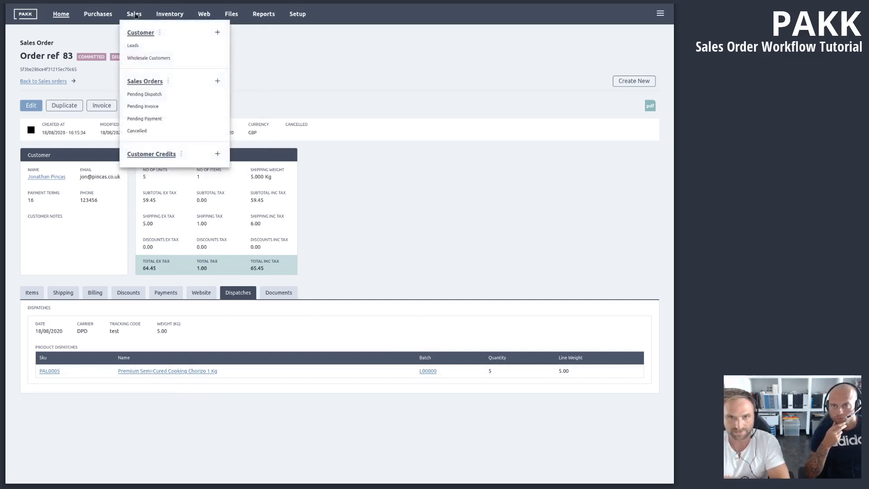
pyautogui.click(149, 95)
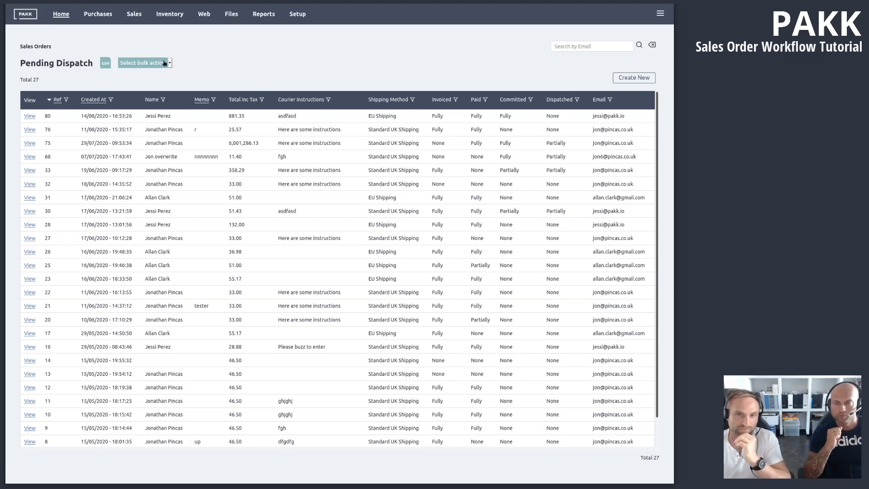
pyautogui.click(159, 82)
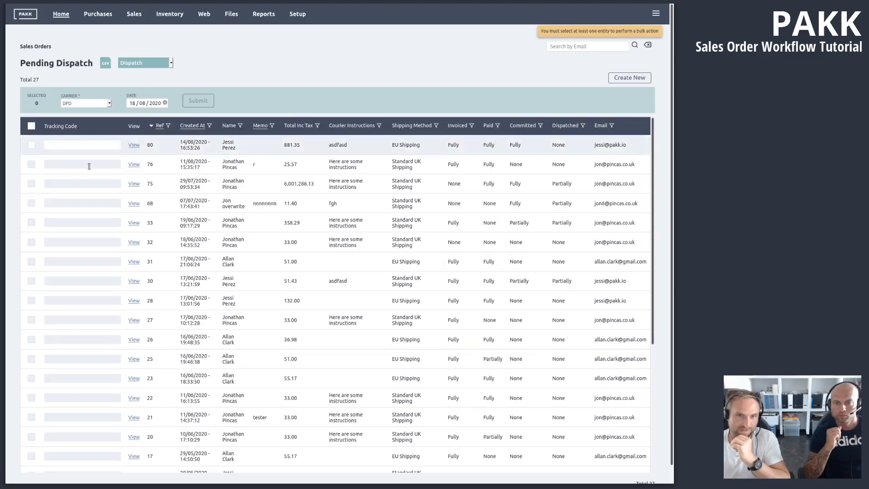
pyautogui.click(31, 145)
pyautogui.click(31, 164)
pyautogui.click(33, 184)
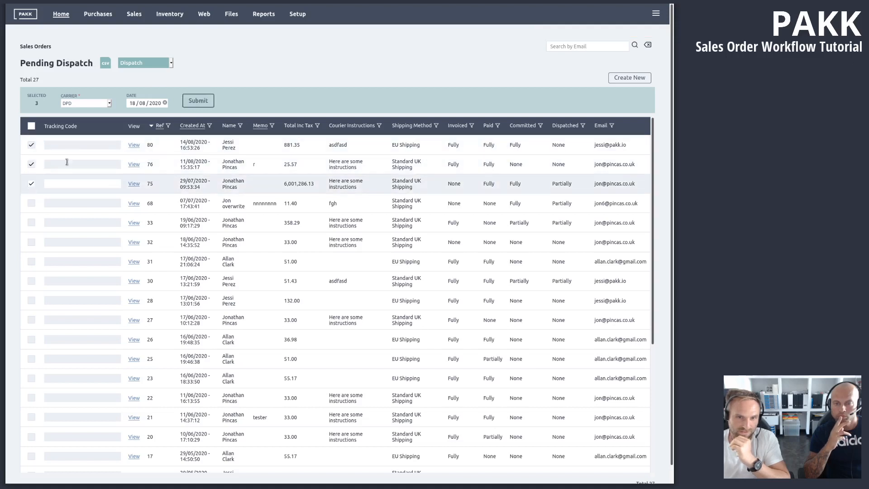
# Step: Enter the tracking codes fgjhgh, ghjghj and ghjghjghj for the three selected orders, from most recent to oldest
pyautogui.click(78, 145)
pyautogui.write('fgjhgh')
pyautogui.click(70, 164)
pyautogui.write('ghjghj')
pyautogui.click(72, 182)
pyautogui.write('ghjghjghj')
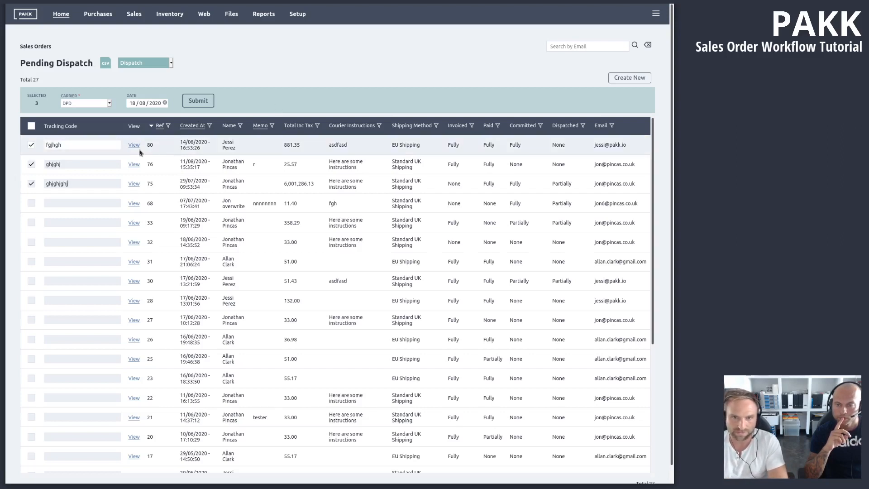
# Step: Open the most recent order from the full Sales Orders list
pyautogui.click(141, 17)
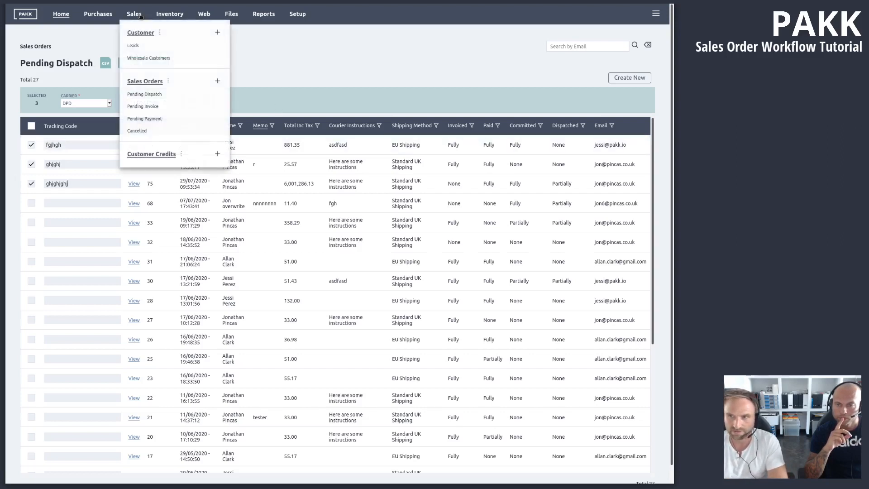
pyautogui.click(150, 82)
pyautogui.click(30, 117)
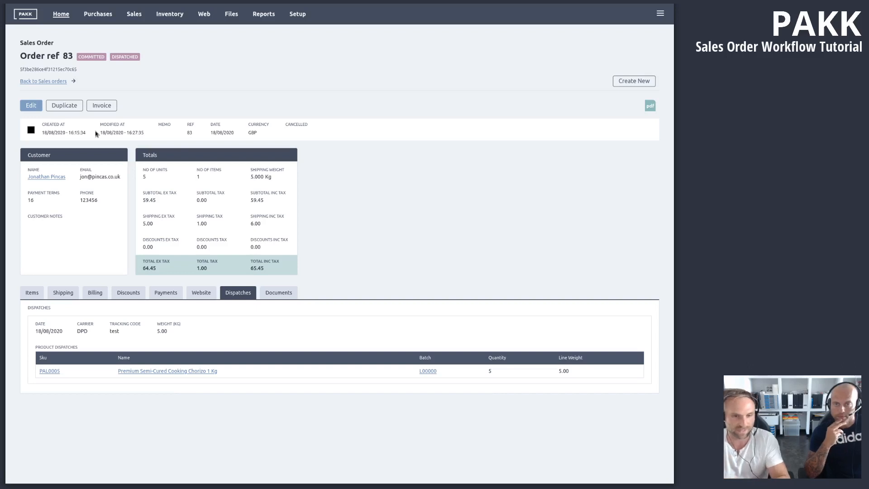
pyautogui.click(131, 13)
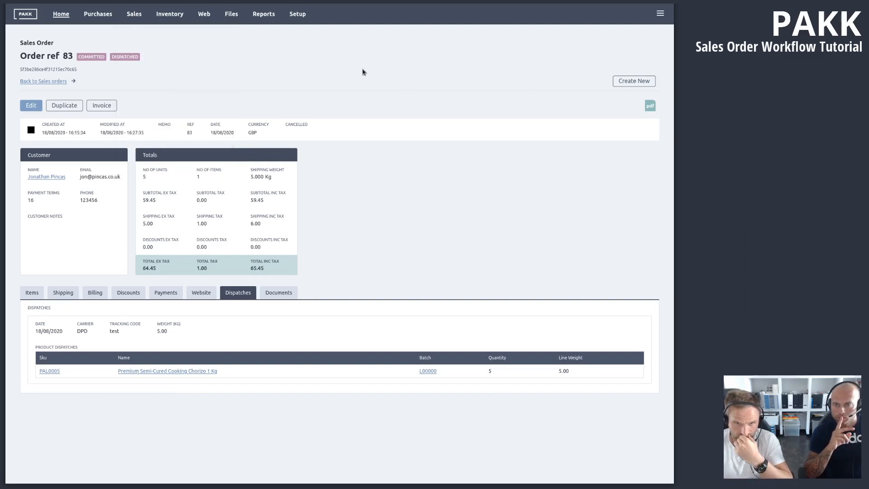
# Step: Invoice the order with the invoiced-at date 18/08/2020 and check that date in its billing details
pyautogui.click(110, 109)
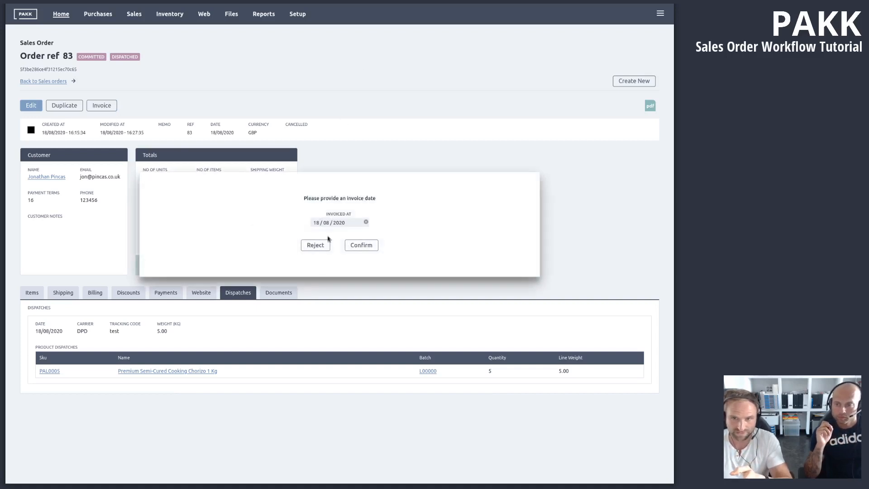
pyautogui.click(374, 245)
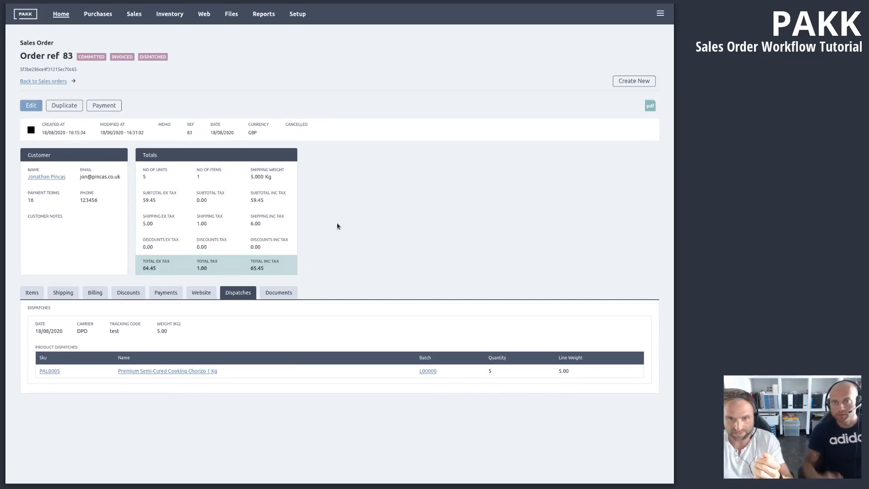
pyautogui.click(95, 292)
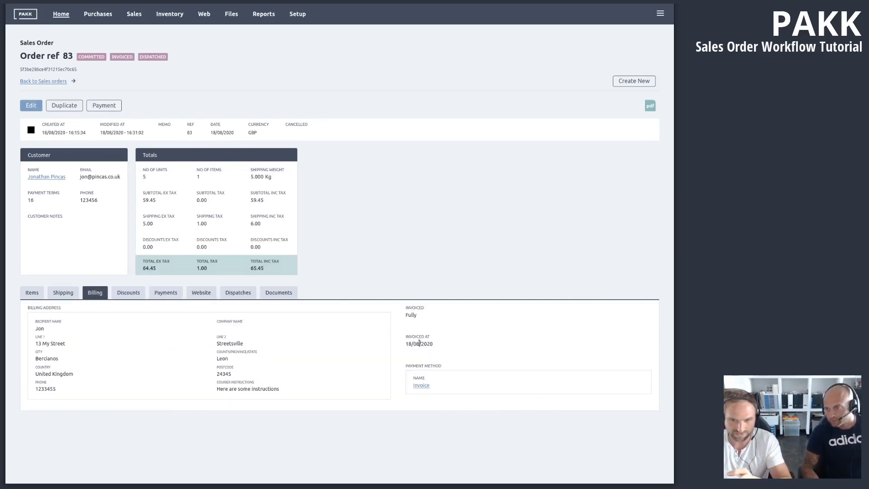
# Step: Check the Pending Invoice list for the orders still awaiting invoicing and return to the invoiced order
pyautogui.click(135, 17)
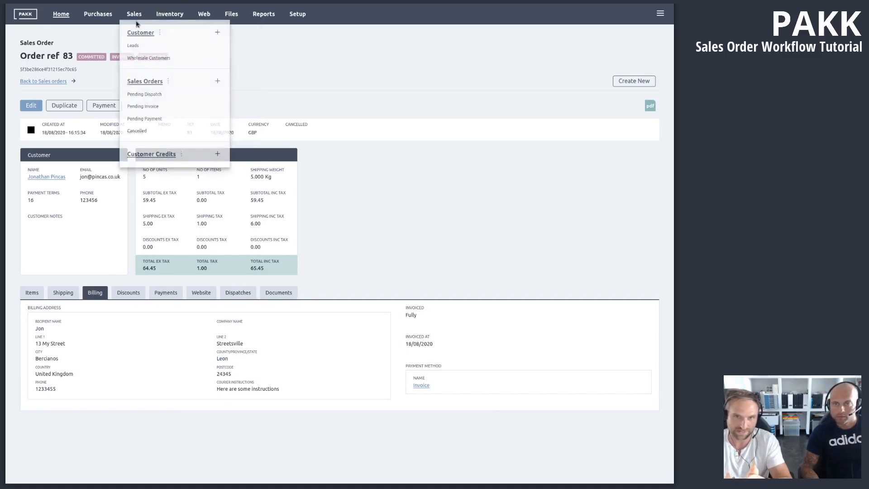
pyautogui.click(150, 107)
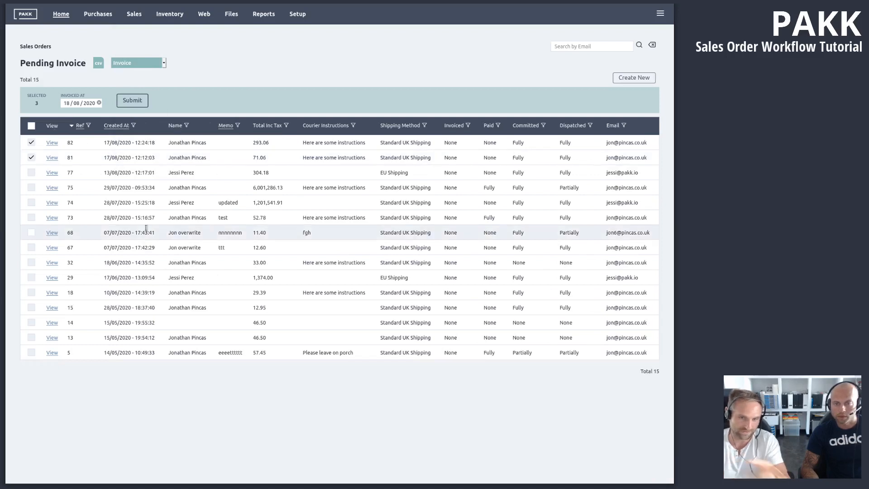
pyautogui.moveTo(156, 22)
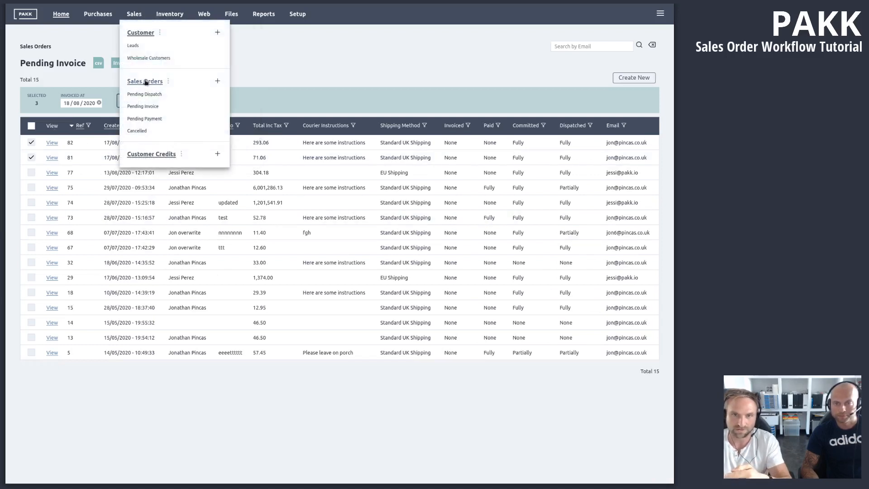
pyautogui.click(18, 2)
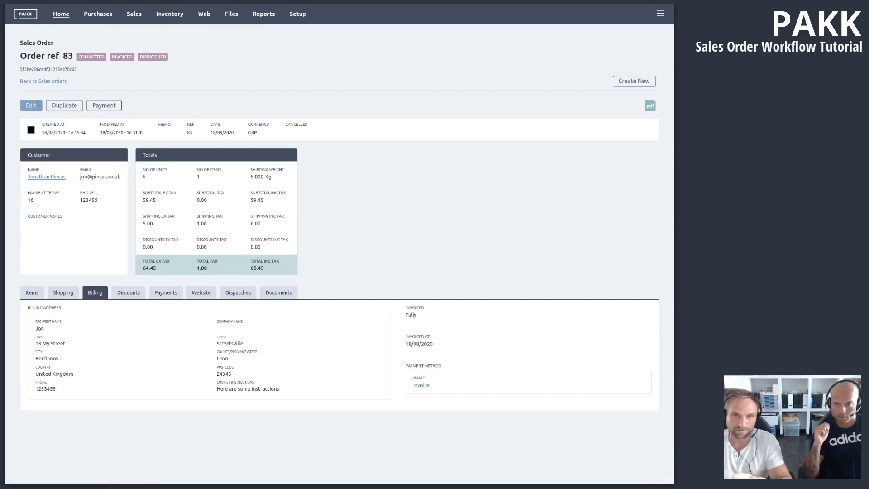
# Step: Read the Pakk documentation from the commitment sections through Invoice Date Selection = Order Invoicing to the Dispatched Status section
pyautogui.click(159, 2)
pyautogui.scroll(-15, 385, 243)
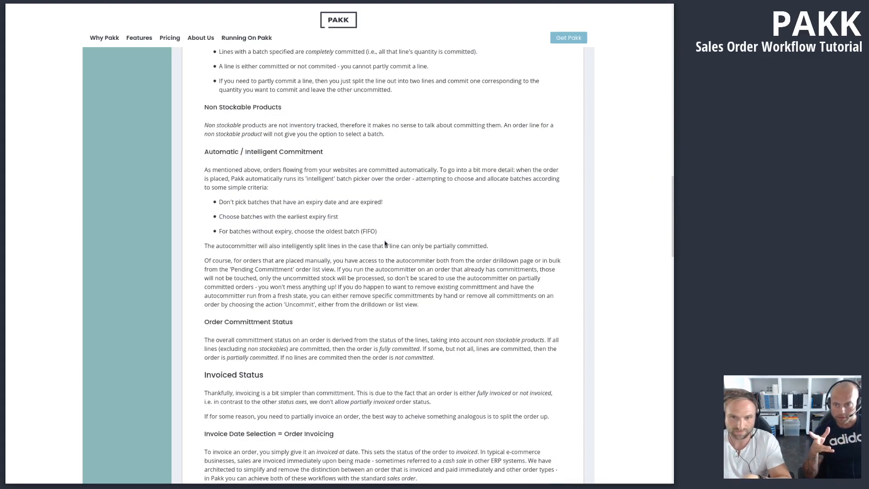
pyautogui.scroll(-2, 386, 244)
pyautogui.scroll(3, 345, 236)
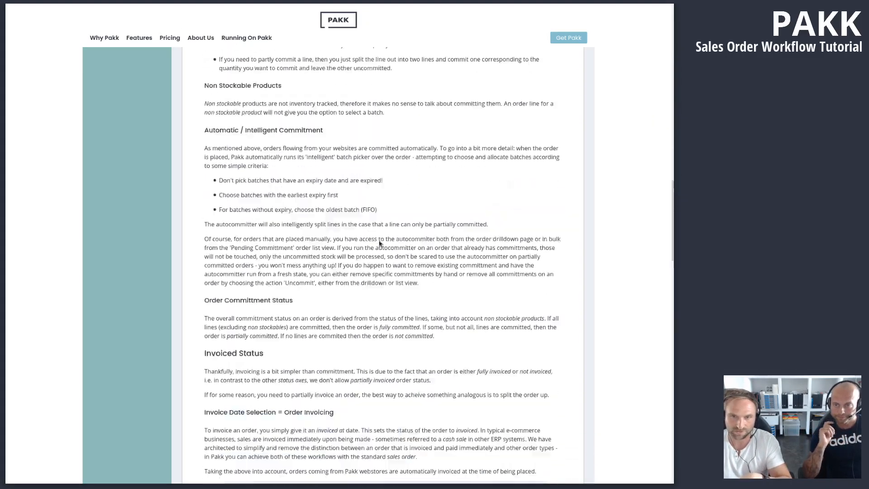
pyautogui.scroll(-5, 346, 236)
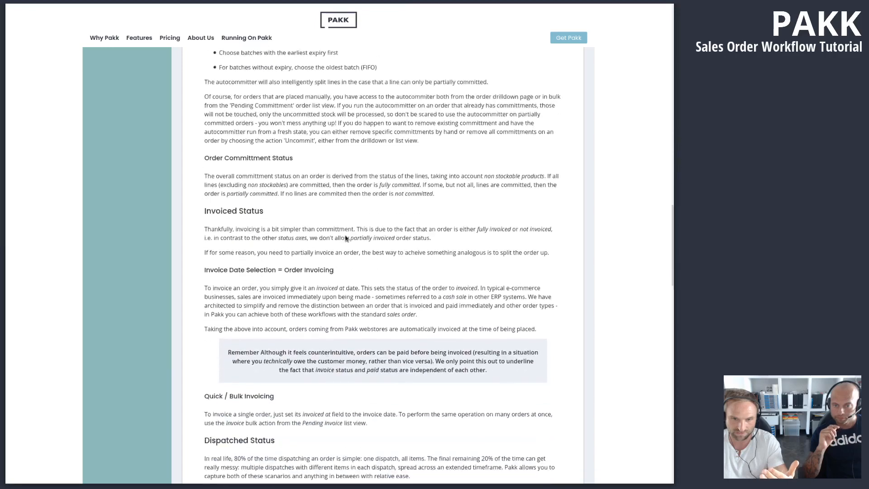
pyautogui.scroll(-3, 343, 224)
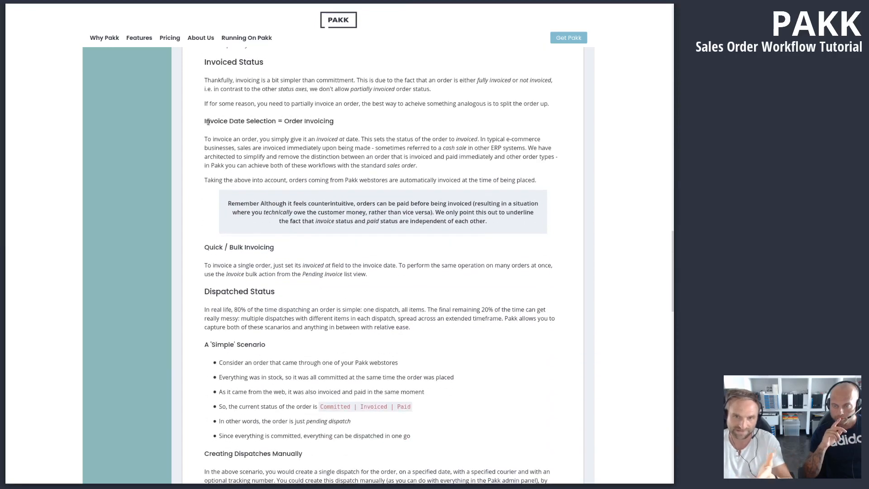
pyautogui.moveTo(205, 121); pyautogui.dragTo(381, 121)
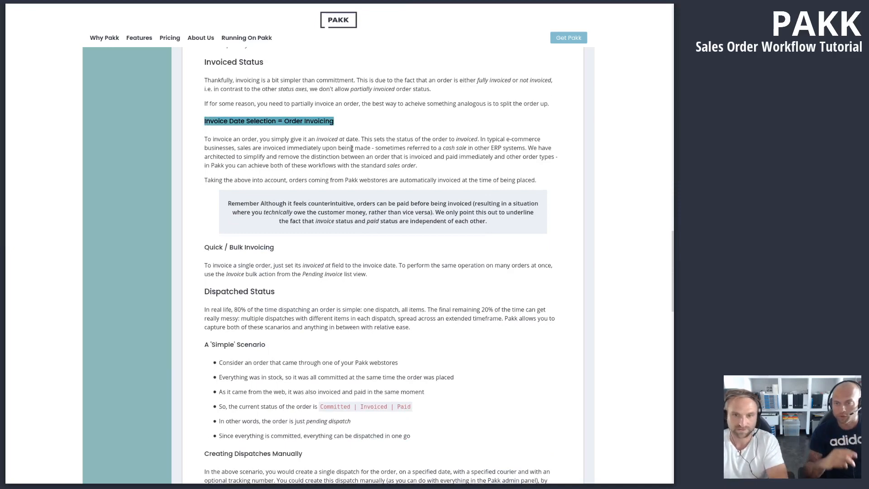
pyautogui.scroll(-2, 278, 262)
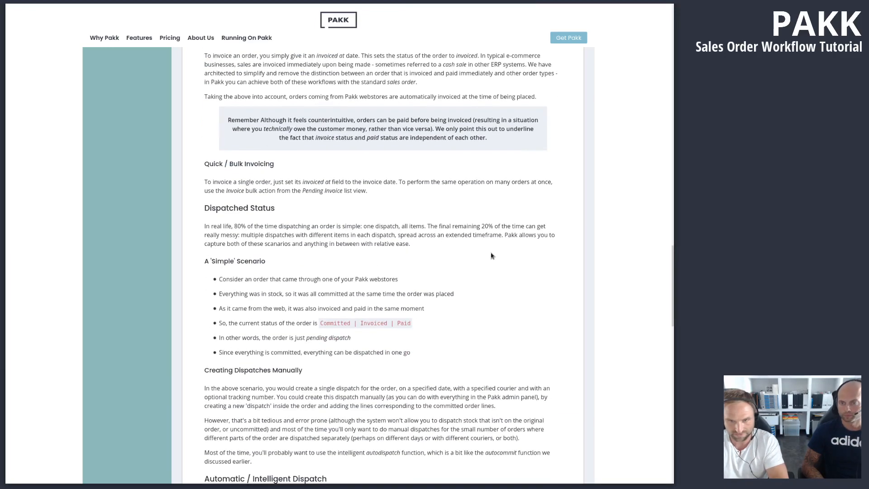
# Step: Read the Pakk documentation from Dispatched Status through automatic dispatch to the Paid Status and balance sections
pyautogui.scroll(-5, 491, 257)
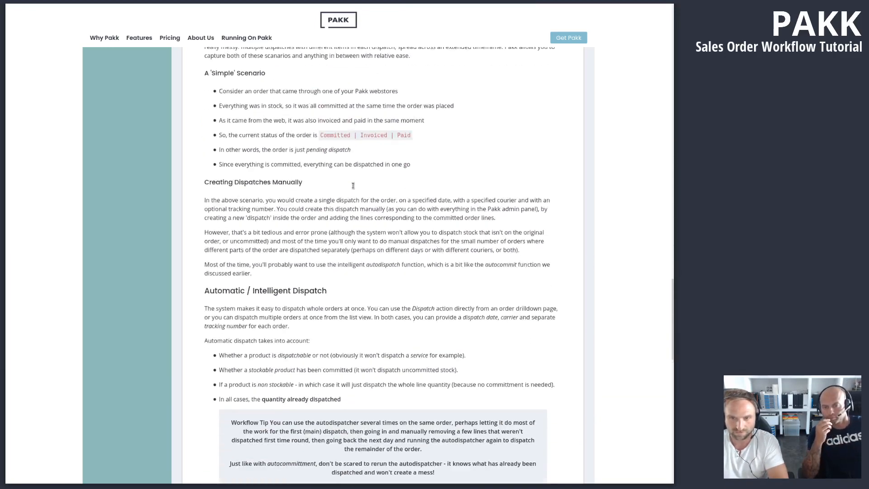
pyautogui.scroll(-3, 275, 150)
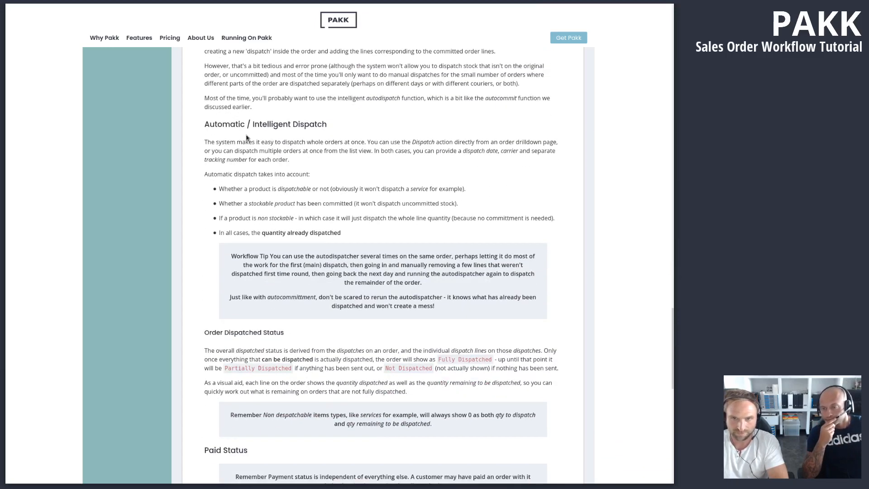
pyautogui.scroll(-7, 335, 216)
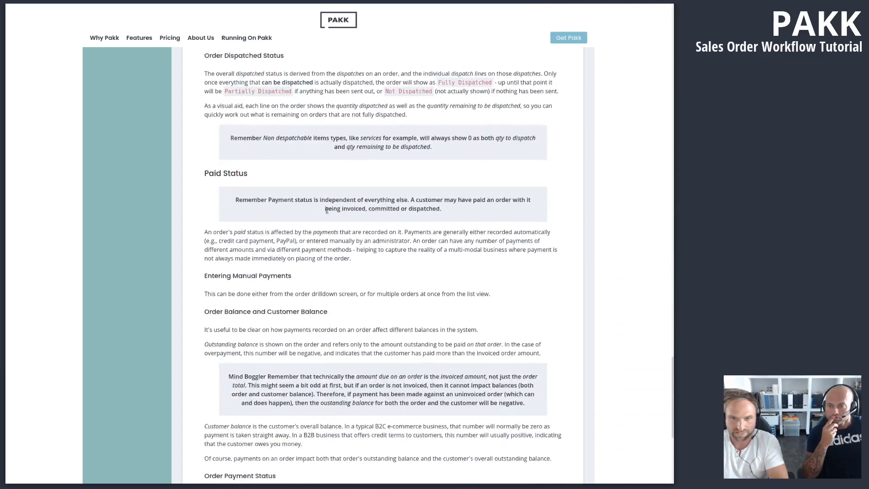
pyautogui.scroll(-2, 326, 211)
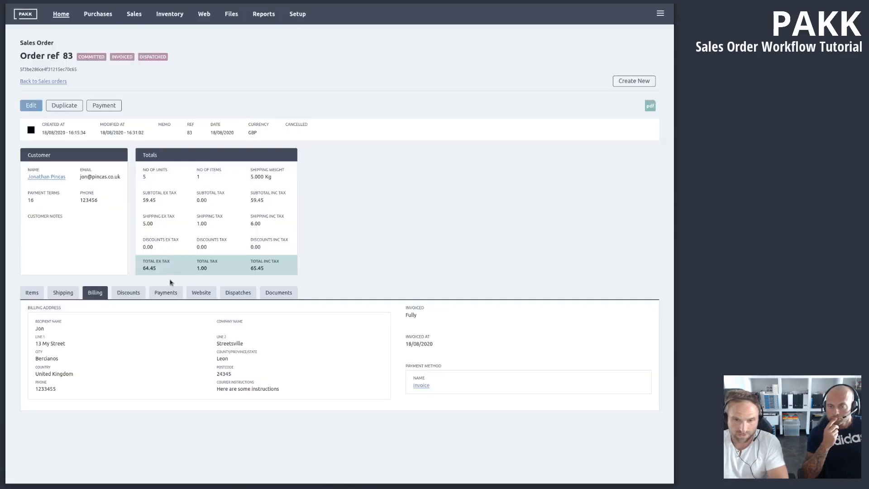
# Step: Add a manual SEPA Transfer payment of 65.00 dated 17/08/2020 to the order and save it
pyautogui.click(166, 294)
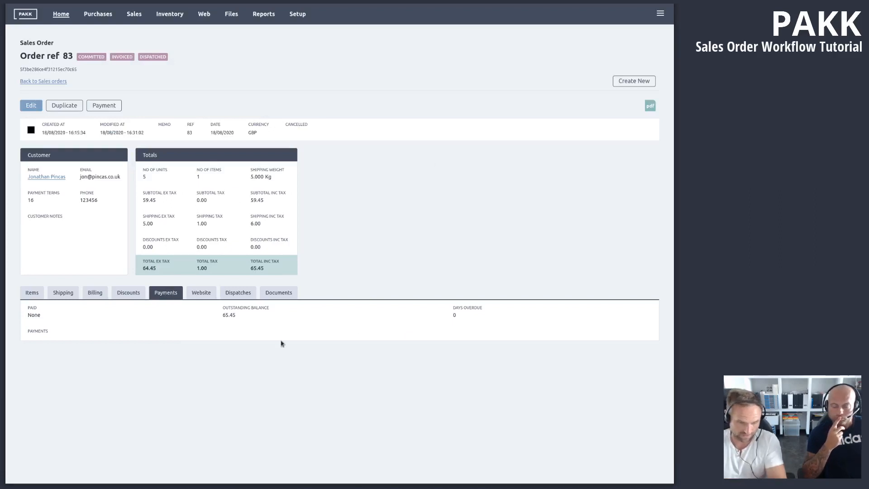
pyautogui.click(30, 108)
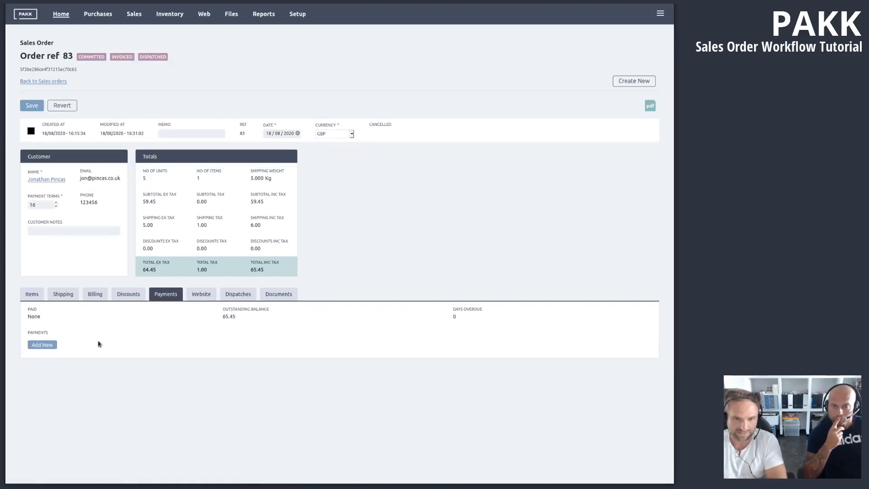
pyautogui.click(43, 346)
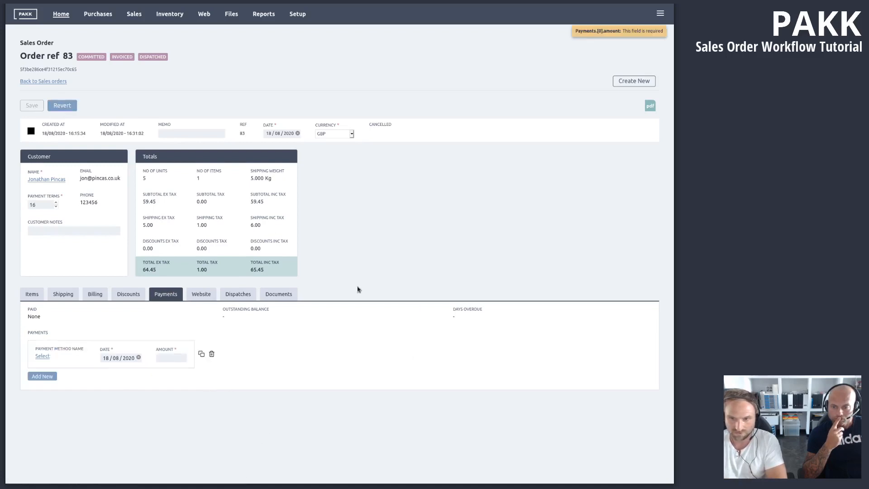
pyautogui.click(42, 356)
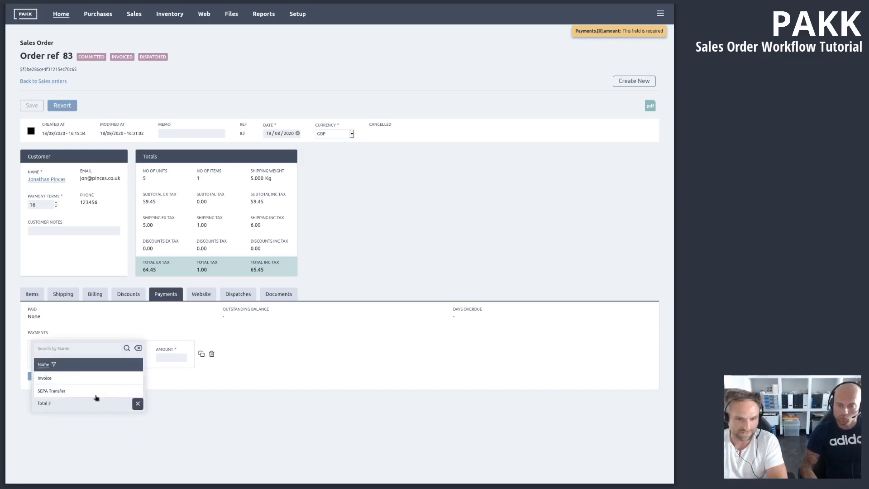
pyautogui.click(58, 391)
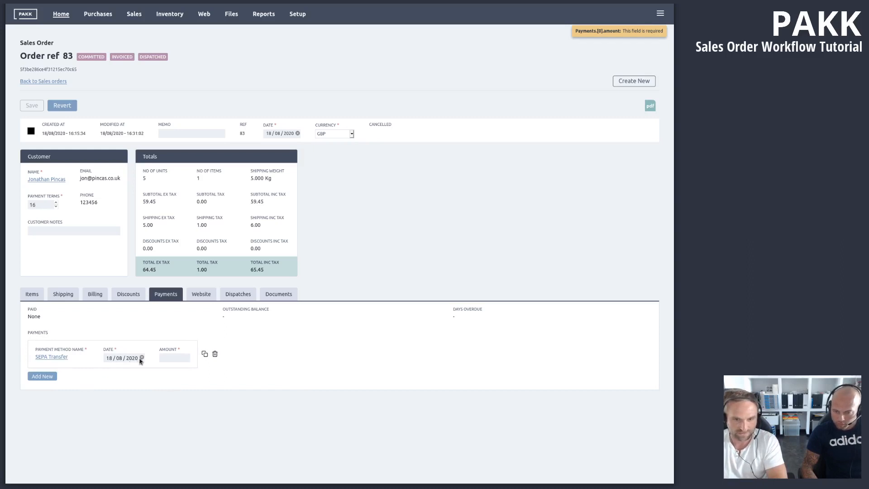
pyautogui.click(112, 360)
pyautogui.press('Down')
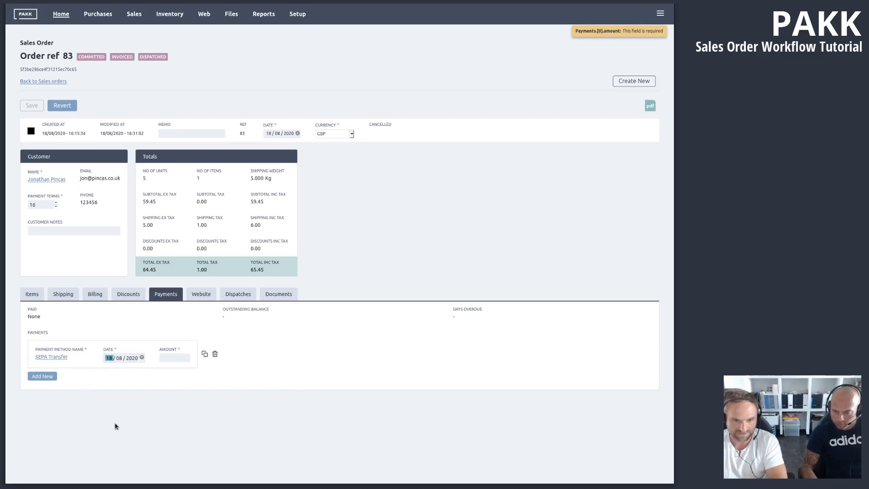
pyautogui.click(174, 360)
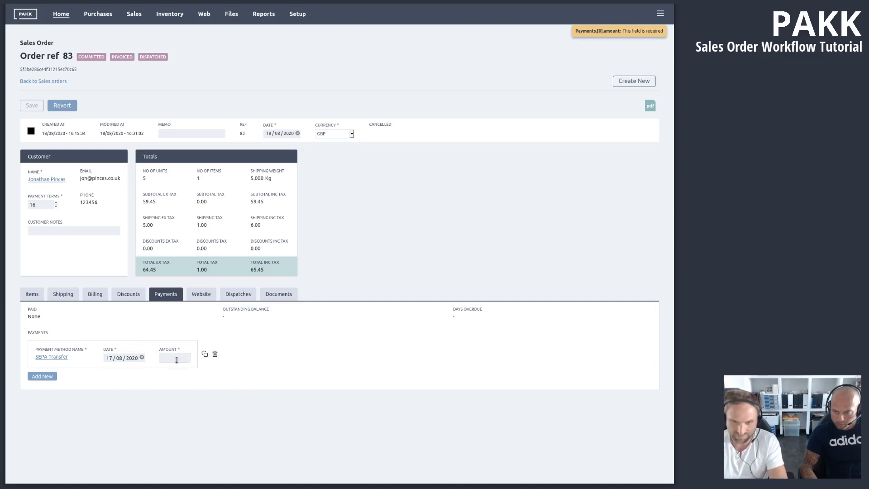
pyautogui.write('65')
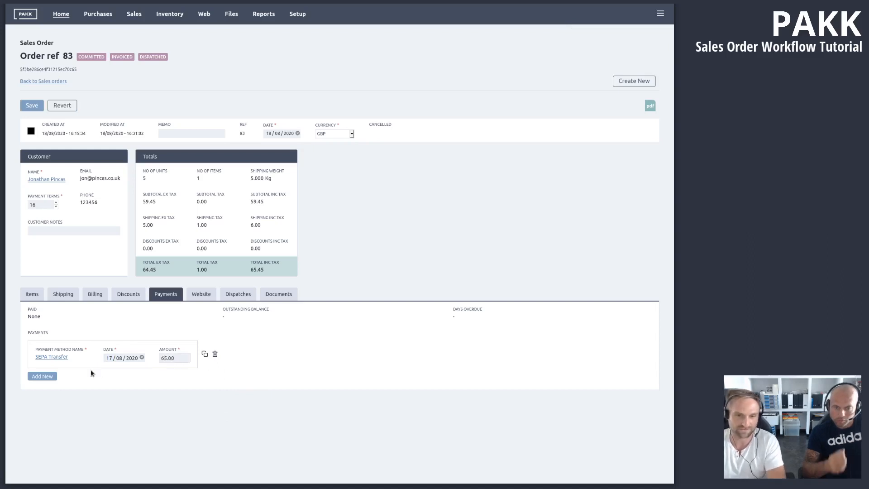
pyautogui.click(32, 106)
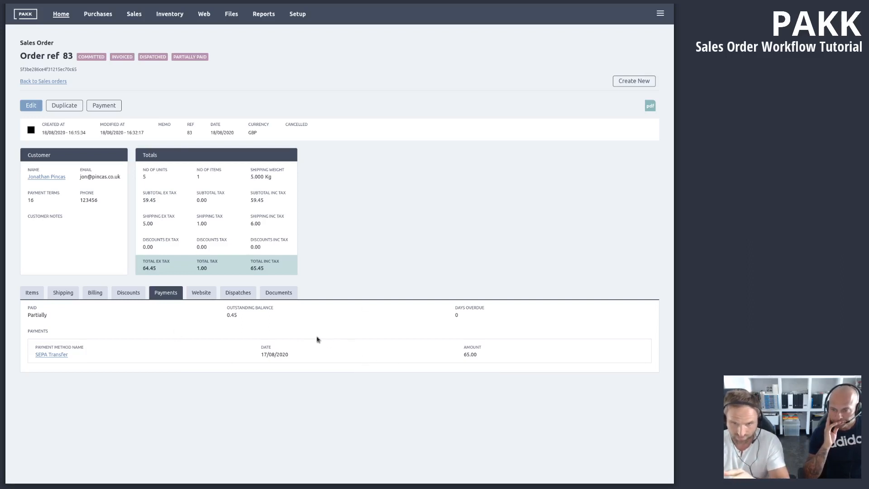
# Step: Check the order's outstanding balance and the customer's overall balance, and return to the order
pyautogui.doubleClick(231, 315)
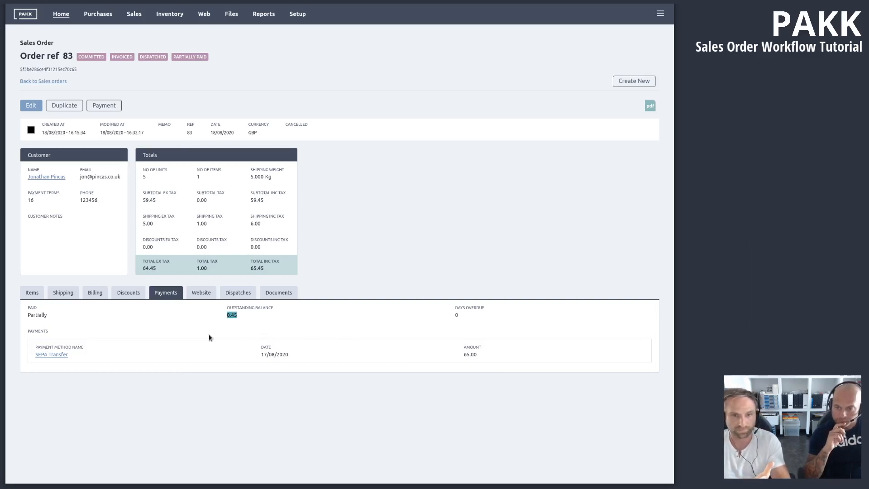
pyautogui.click(243, 329)
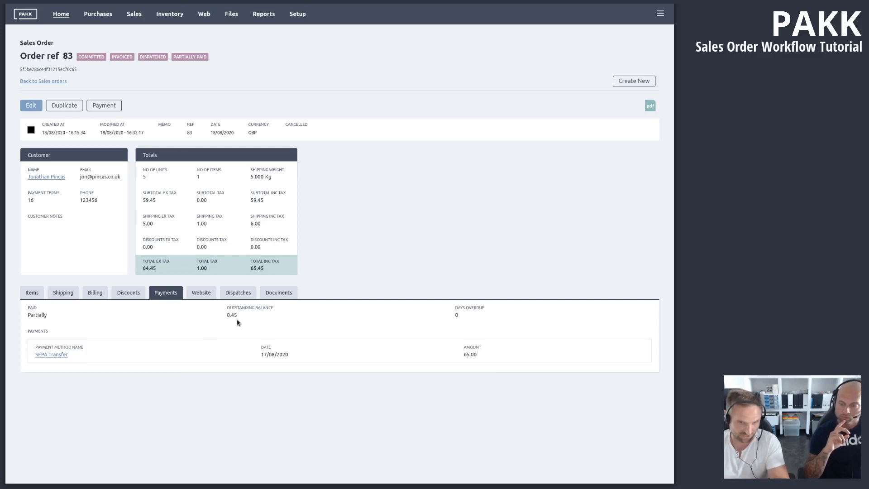
pyautogui.click(54, 177)
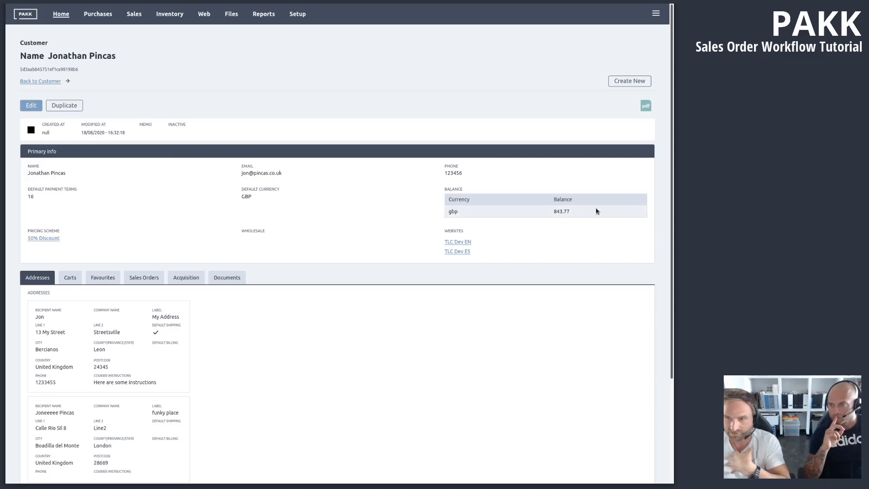
pyautogui.moveTo(573, 213); pyautogui.dragTo(549, 213)
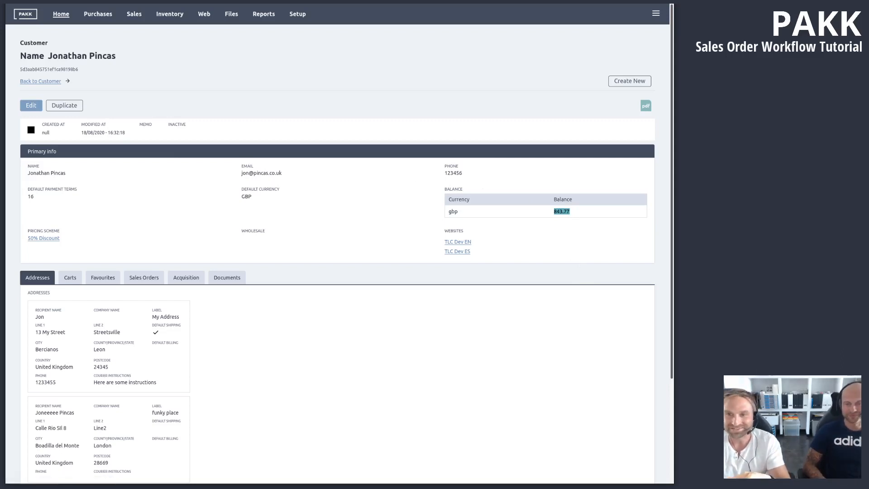
pyautogui.click(39, 1)
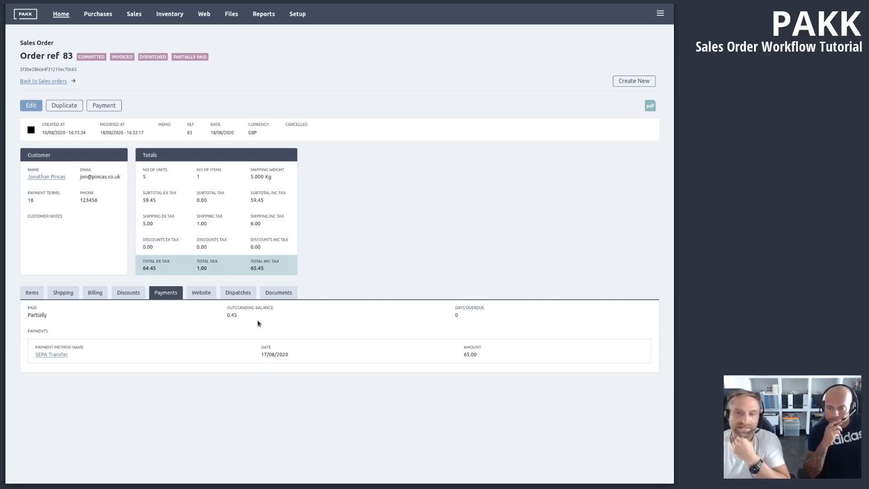
# Step: Record a Credit Card payment of 0.45 dated 18/08/2020 on the order with the Payment action
pyautogui.click(108, 107)
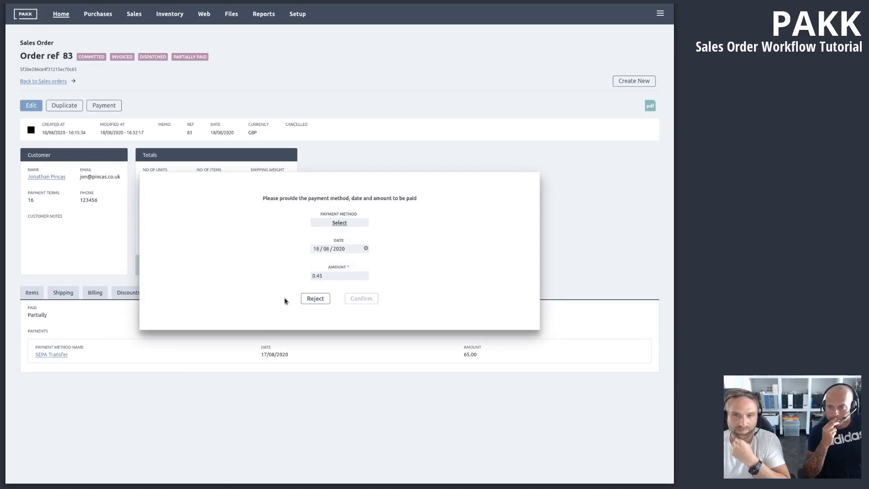
pyautogui.click(341, 222)
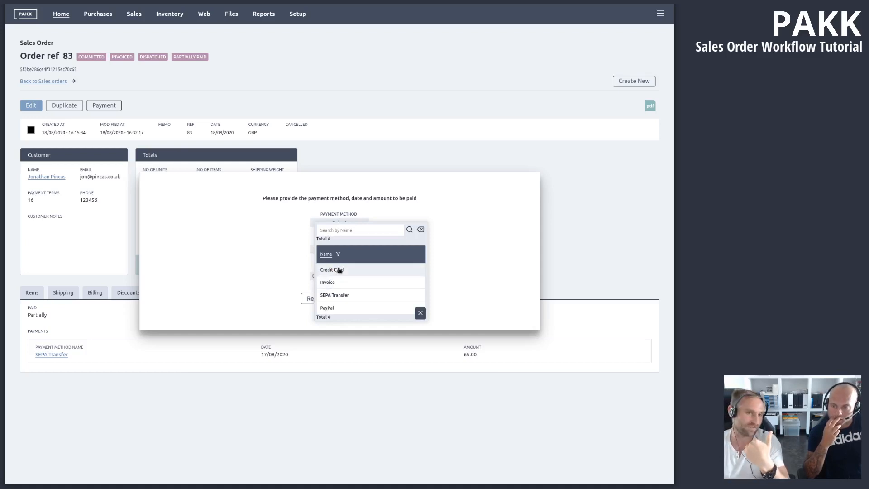
pyautogui.click(339, 271)
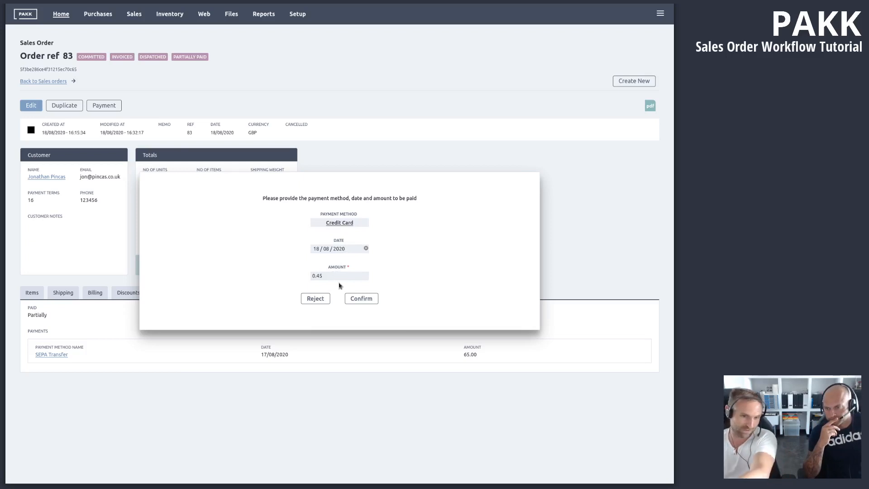
pyautogui.click(362, 299)
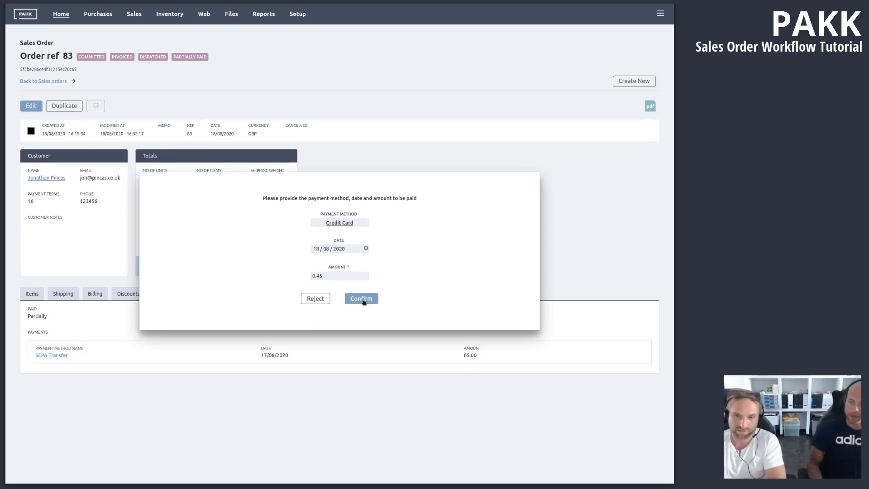
# Step: Review the order's paid status, its two payment entries and the credit card processor details
pyautogui.scroll(-3, 365, 423)
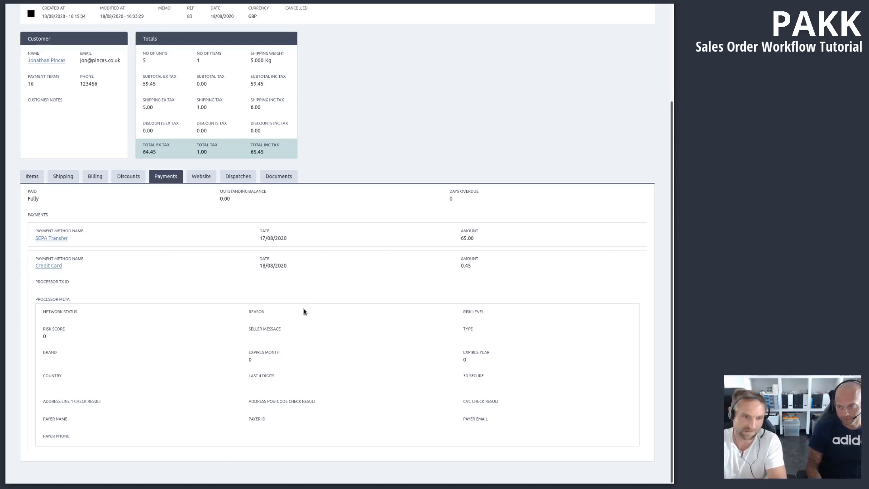
pyautogui.scroll(3, 318, 326)
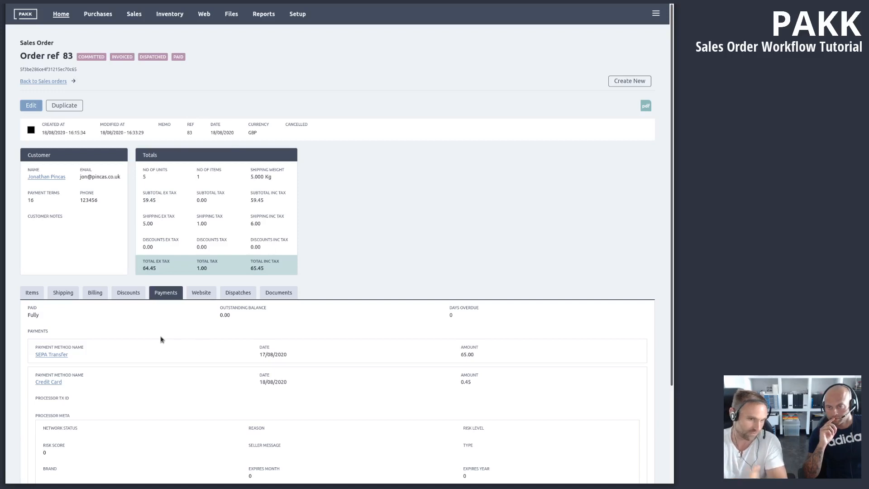
pyautogui.scroll(-2, 272, 381)
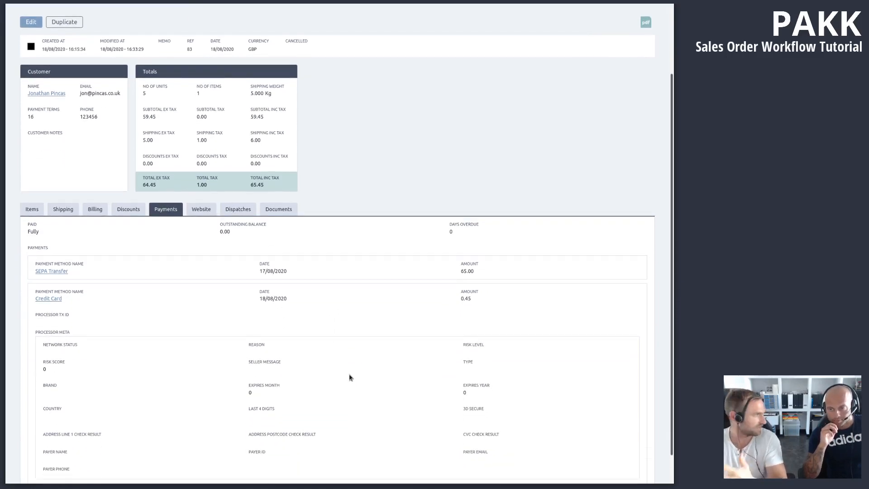
pyautogui.scroll(2, 402, 320)
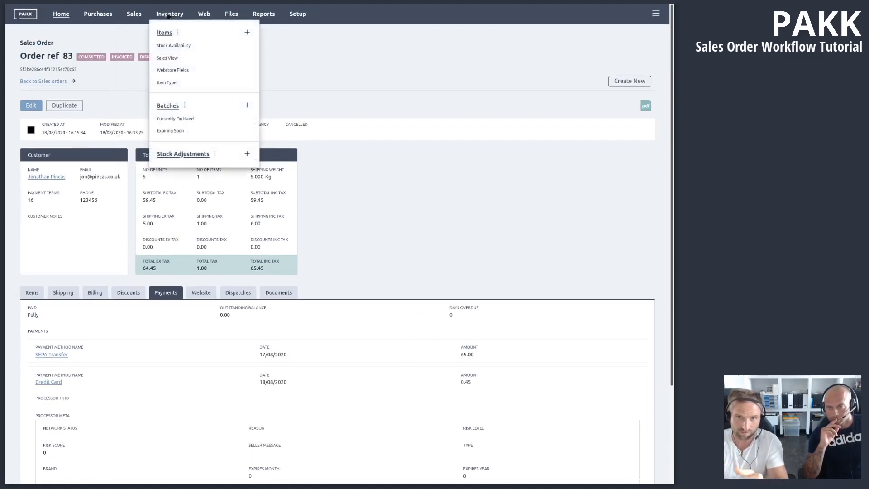
# Step: Open the Pending Payment list and set up the Payment bulk action with SEPA Transfer as the payment method
pyautogui.moveTo(139, 15)
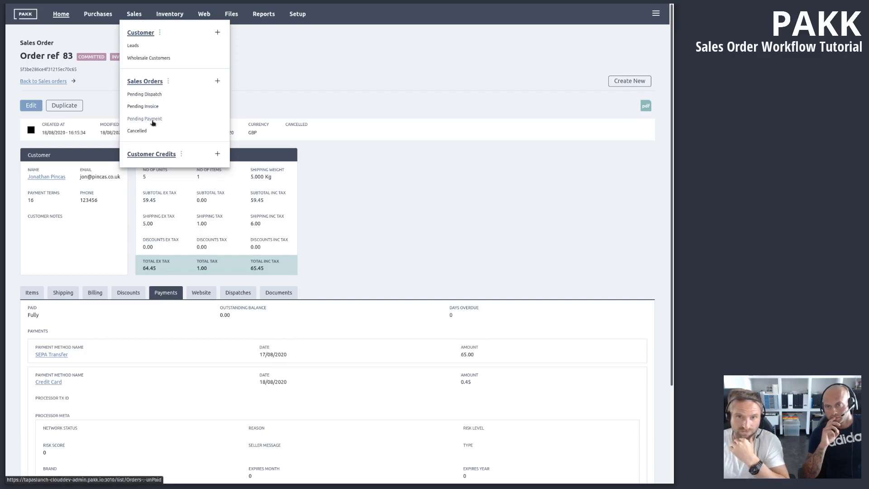
pyautogui.click(147, 119)
pyautogui.click(144, 64)
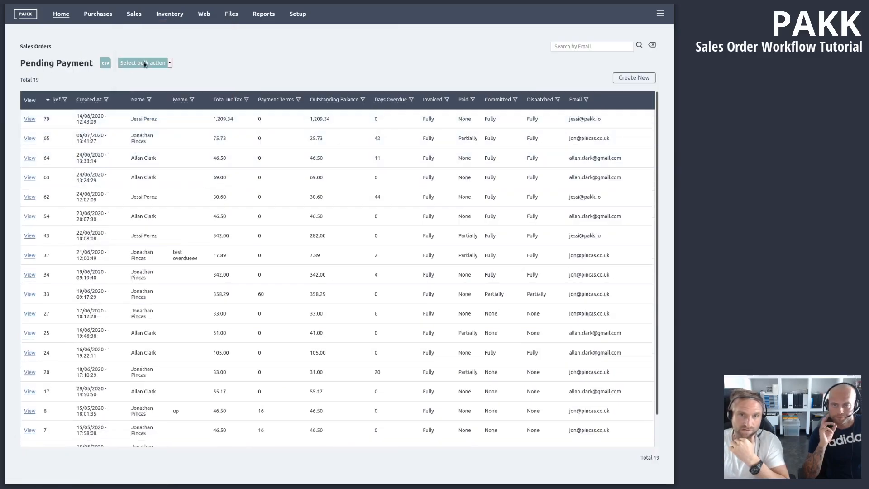
pyautogui.click(148, 91)
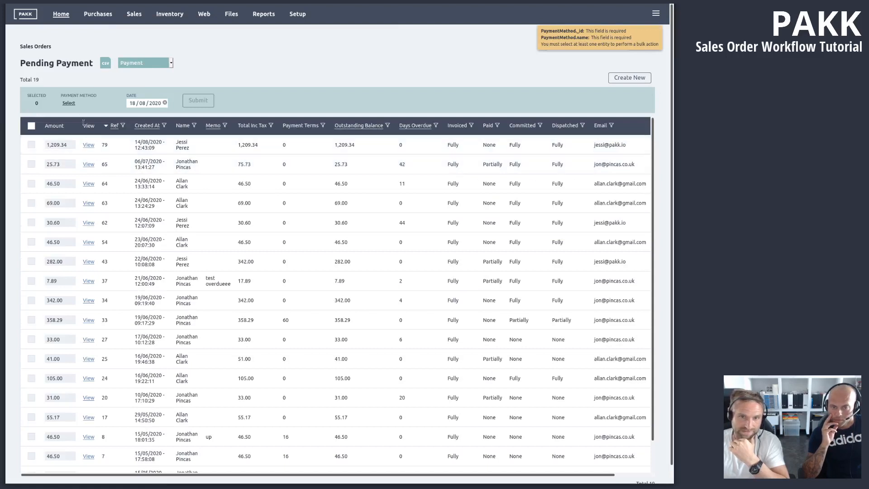
pyautogui.click(69, 103)
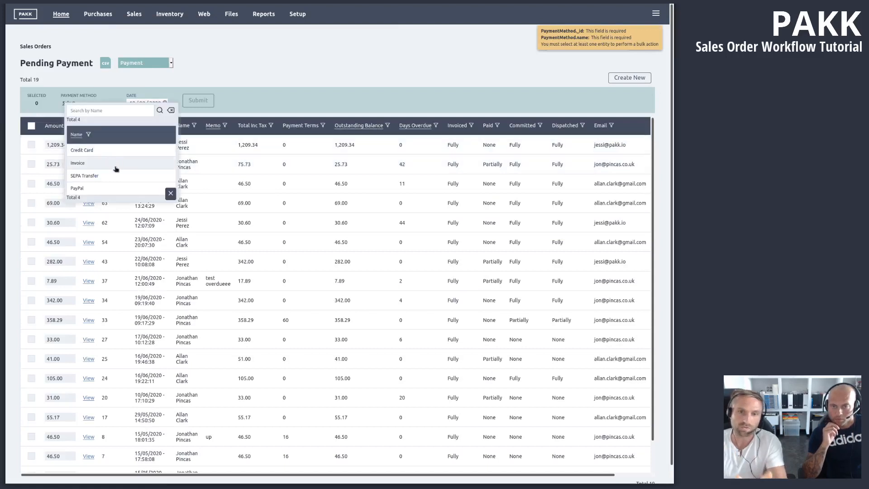
pyautogui.click(105, 176)
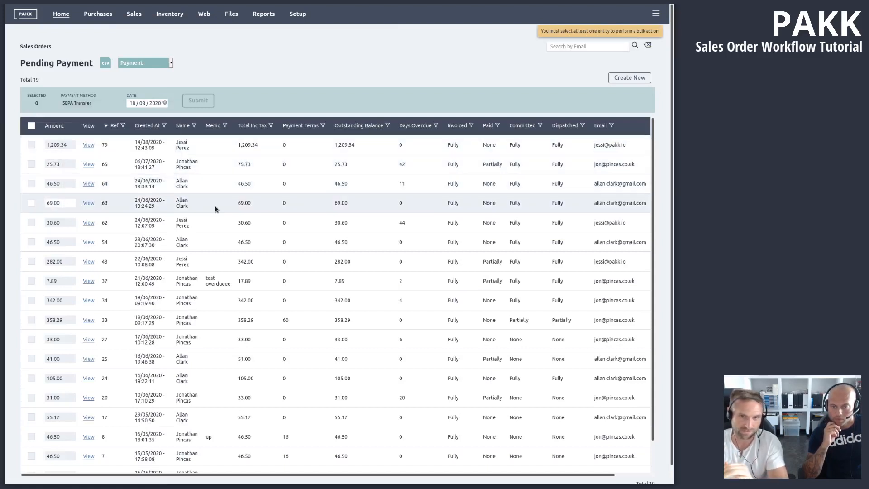
# Step: Select the first four orders in the Pending Payment list for the bulk payment
pyautogui.click(31, 144)
pyautogui.click(31, 164)
pyautogui.click(32, 184)
pyautogui.click(31, 203)
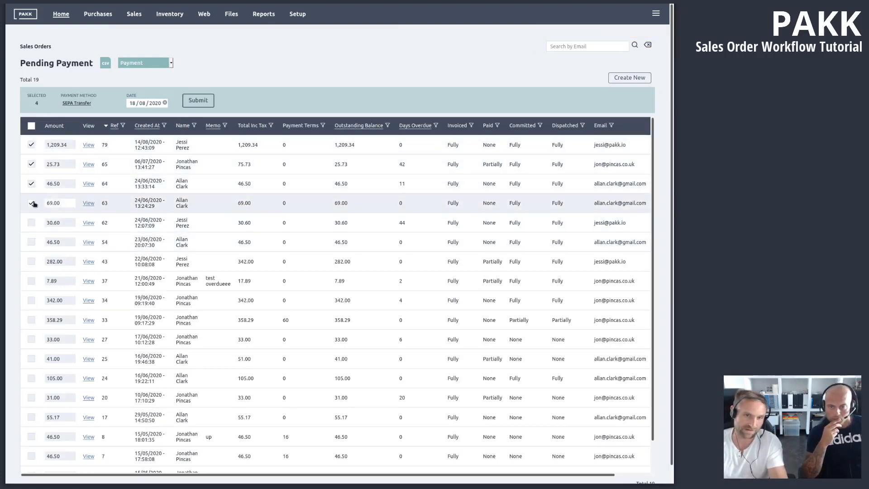